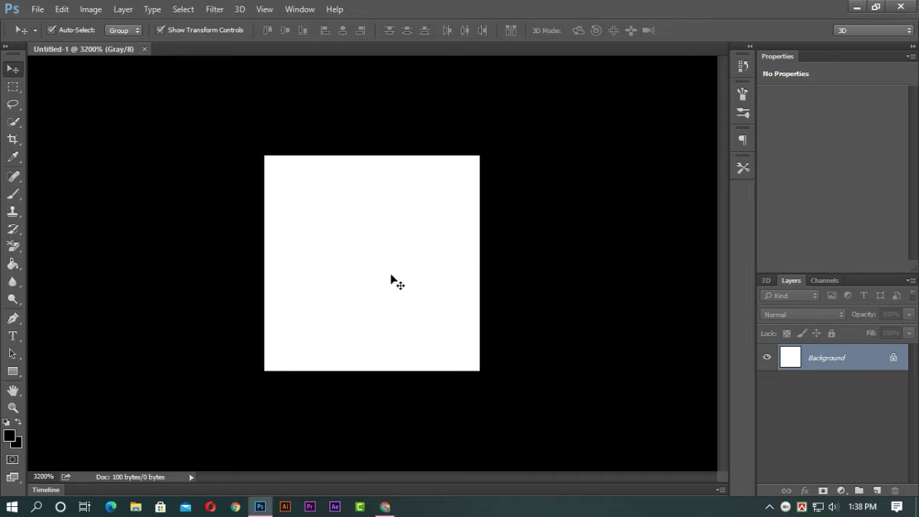
Step: Invert the upper half of the white canvas to black using a rectangular selection, and clear the selection
{"action": "left_click", "coordinate": [13, 87]}
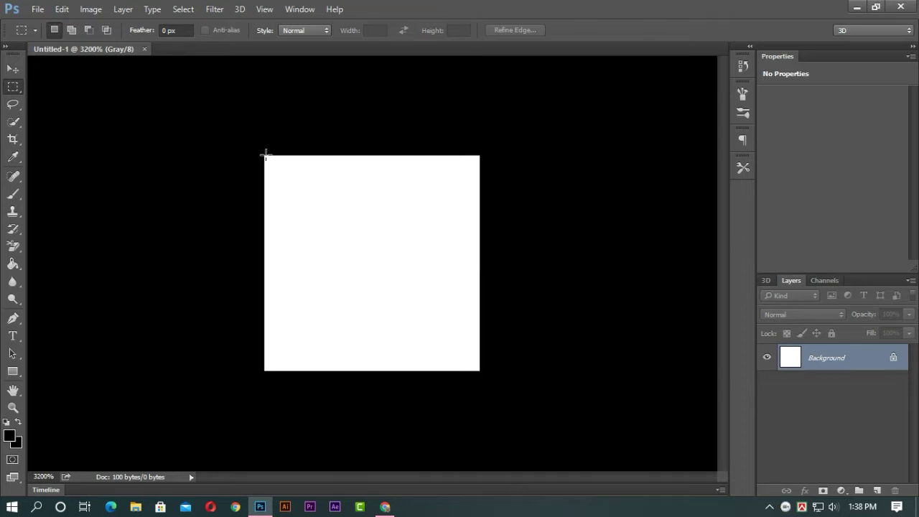
{"action": "left_click_drag", "start_coordinate": [265, 155], "coordinate": [473, 260]}
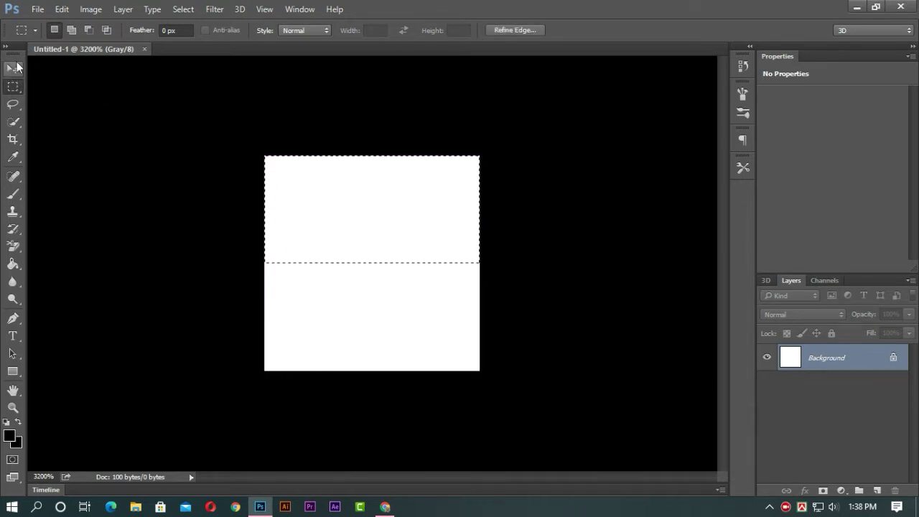
{"action": "left_click", "coordinate": [95, 9]}
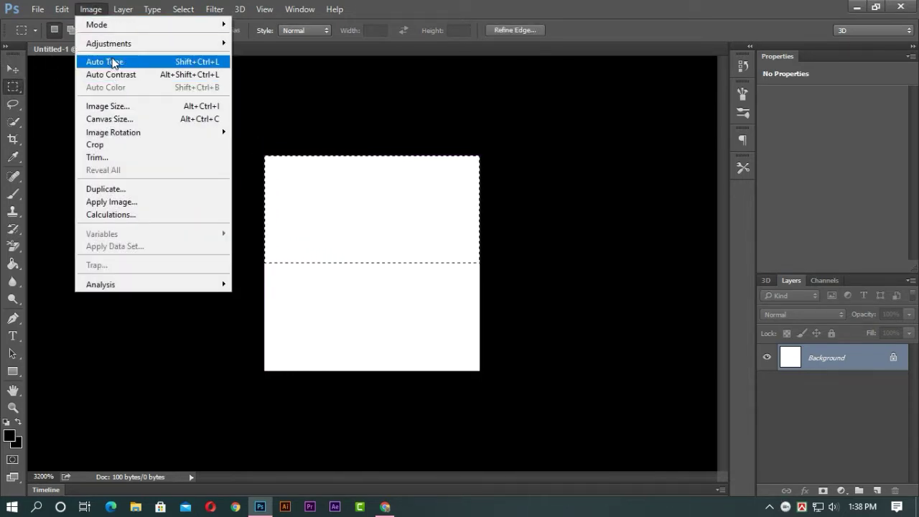
{"action": "mouse_move", "coordinate": [112, 45]}
{"action": "left_click", "coordinate": [273, 196]}
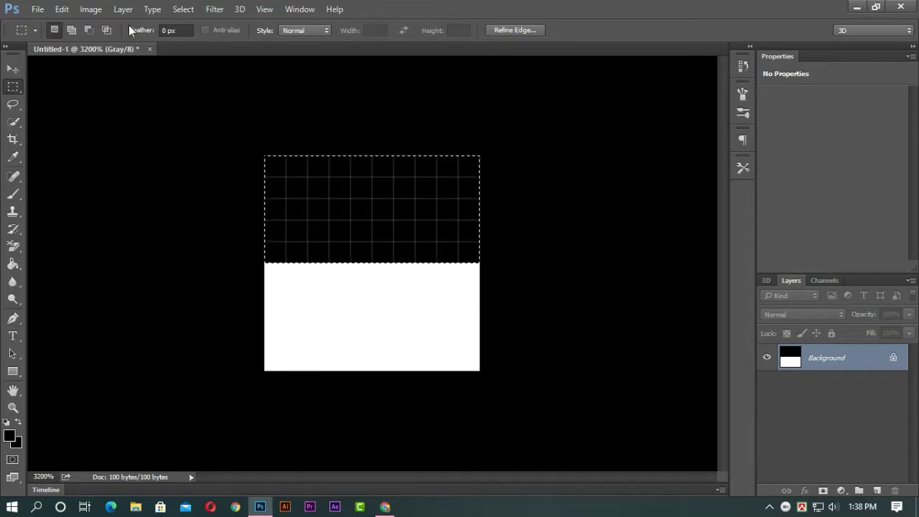
{"action": "left_click", "coordinate": [13, 69]}
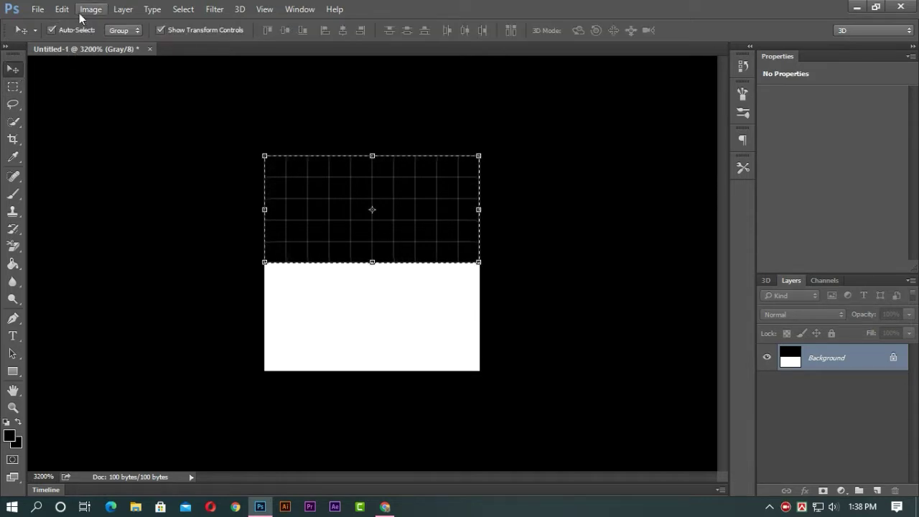
{"action": "left_click", "coordinate": [185, 10]}
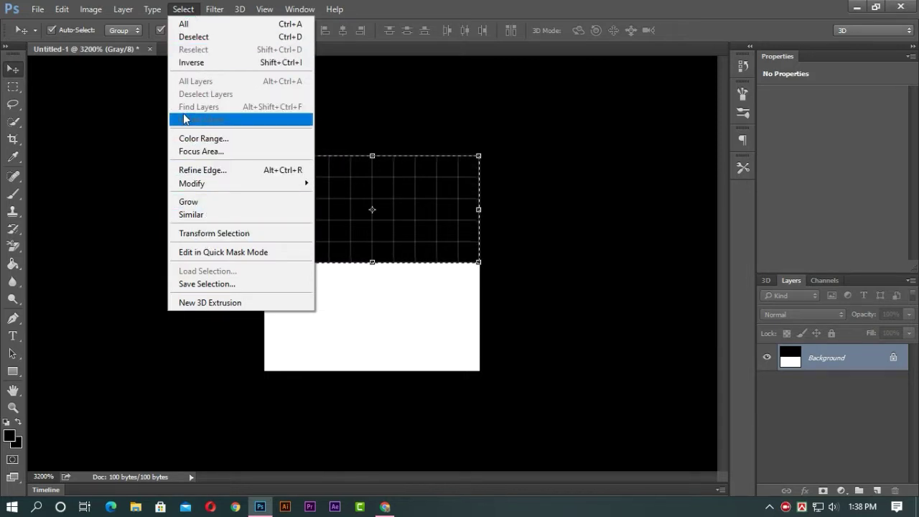
{"action": "left_click", "coordinate": [193, 38]}
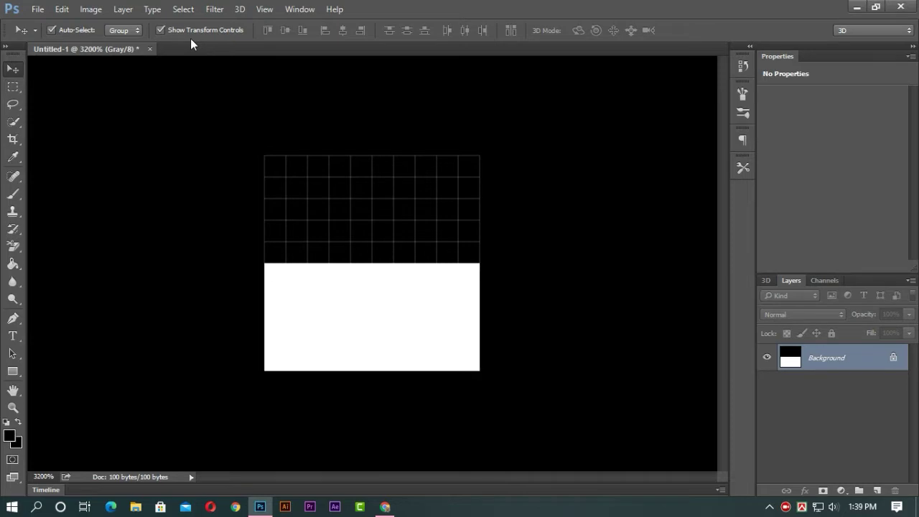
Step: Apply a Box Blur with a 4-pixel radius to the black-and-white canvas
{"action": "left_click", "coordinate": [216, 10]}
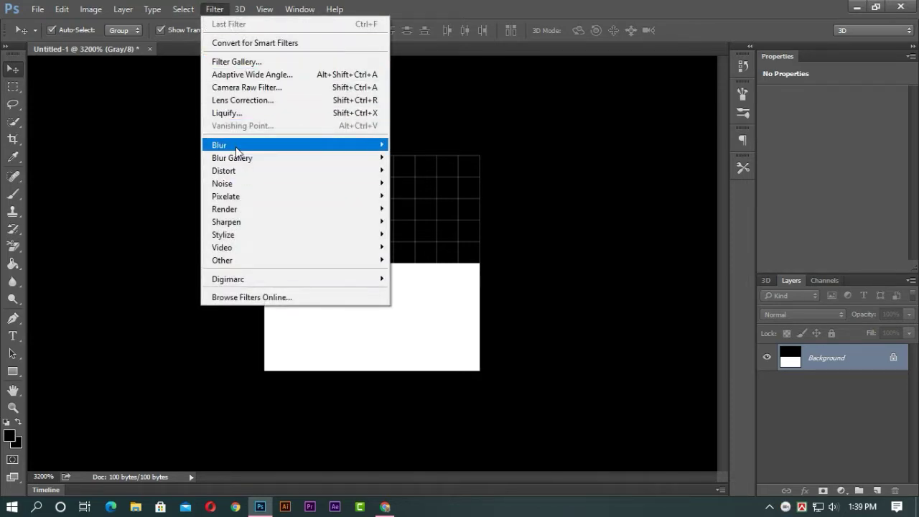
{"action": "mouse_move", "coordinate": [236, 146]}
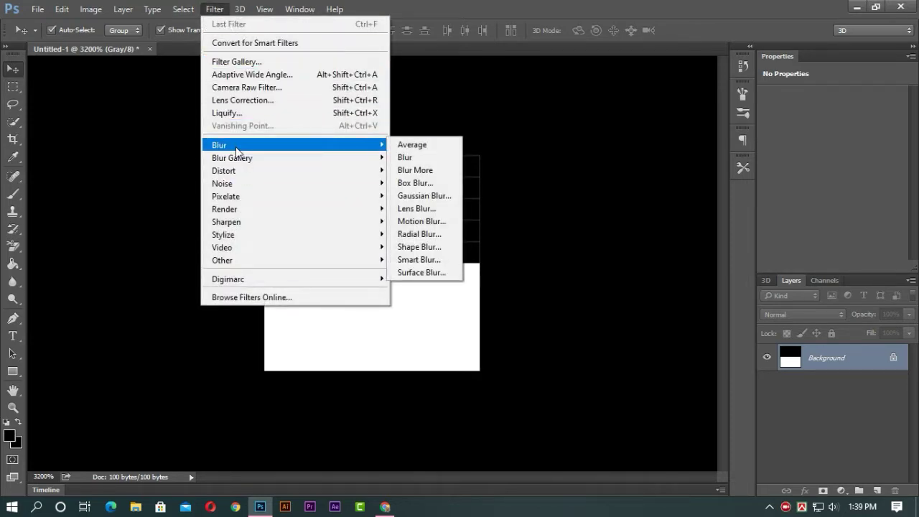
{"action": "left_click", "coordinate": [416, 183]}
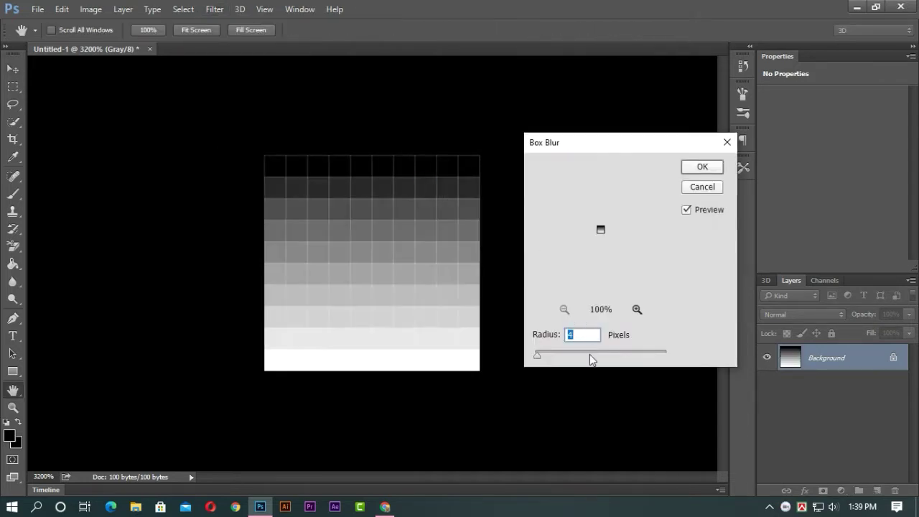
{"action": "left_click", "coordinate": [702, 167]}
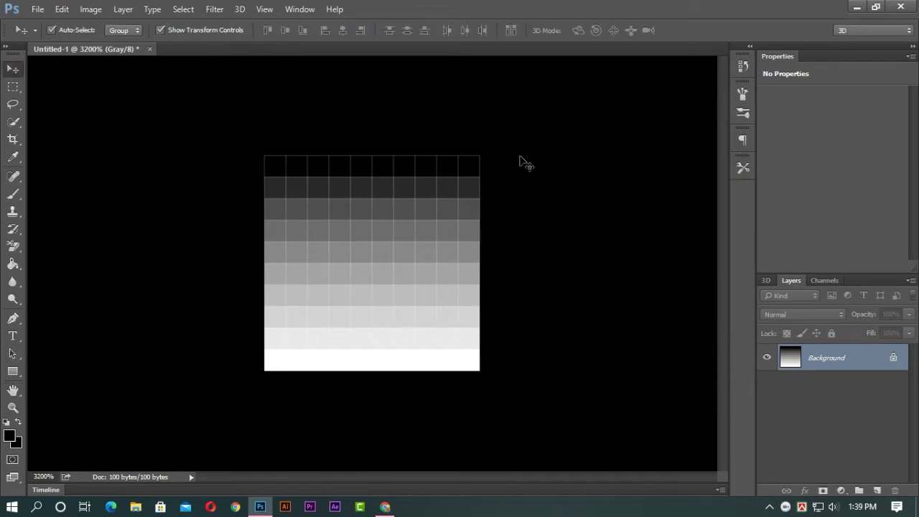
Step: Define the blurred black-to-white canvas as a pattern named "box"
{"action": "left_click", "coordinate": [61, 9]}
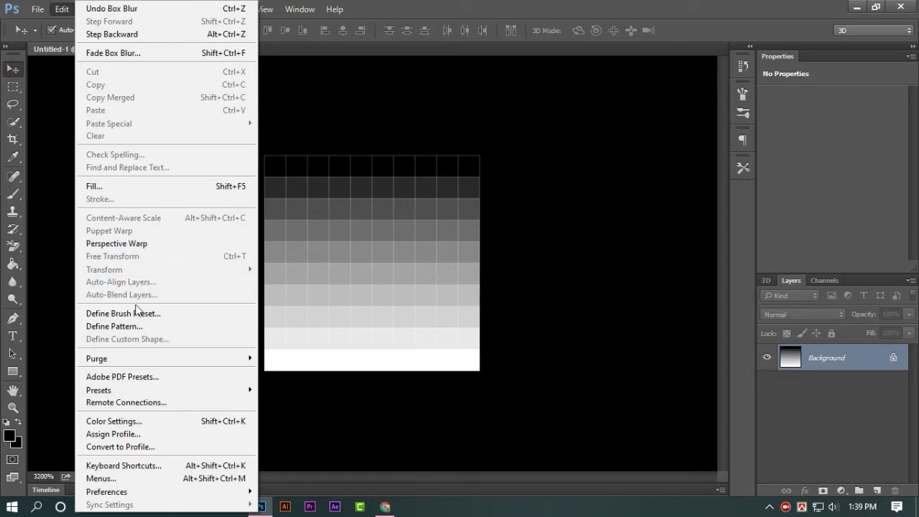
{"action": "left_click", "coordinate": [127, 327]}
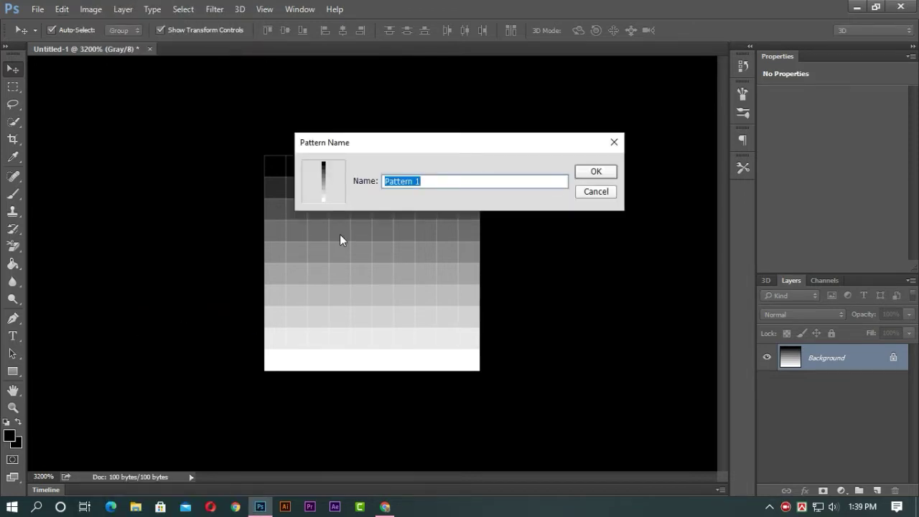
{"action": "type", "text": "box"}
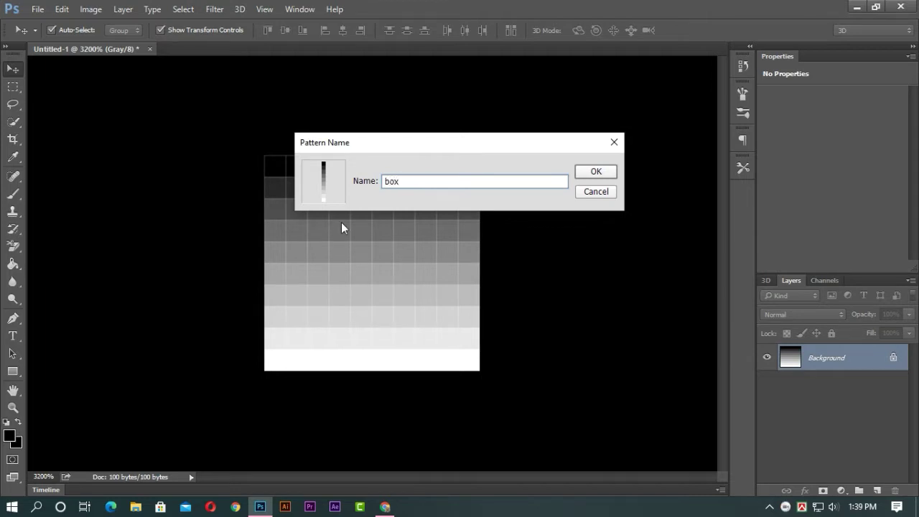
{"action": "left_click", "coordinate": [596, 179]}
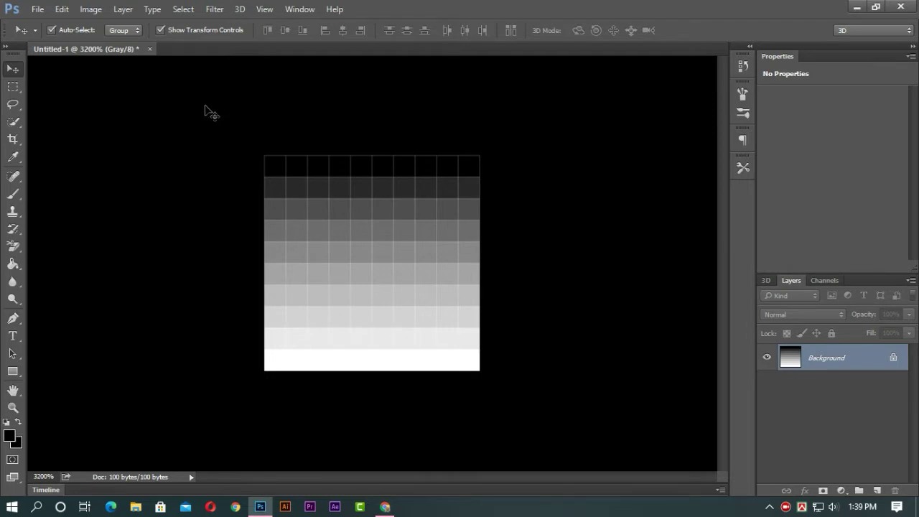
Step: Create a new white grayscale document, 6000 by 6000 pixels, at 72 pixels/inch
{"action": "left_click", "coordinate": [38, 11]}
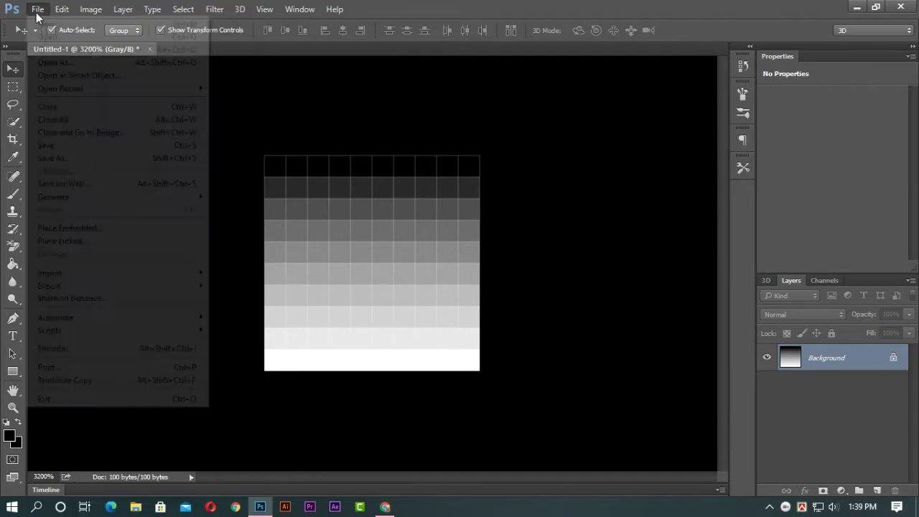
{"action": "left_click", "coordinate": [35, 10]}
{"action": "left_click", "coordinate": [63, 25]}
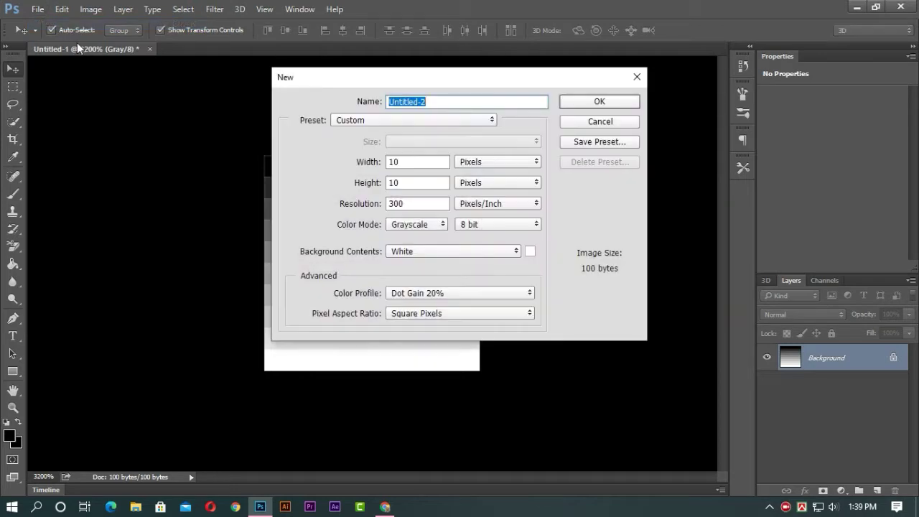
{"action": "double_click", "coordinate": [415, 162]}
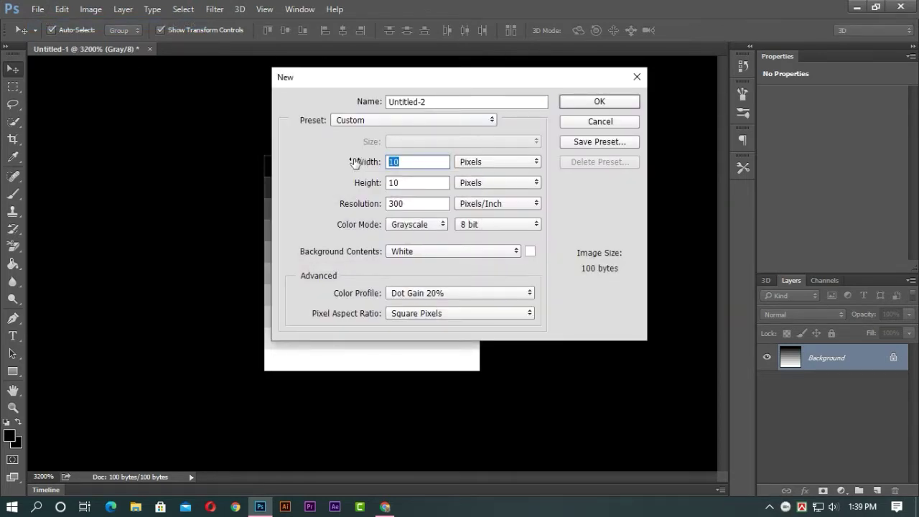
{"action": "type", "text": "6000"}
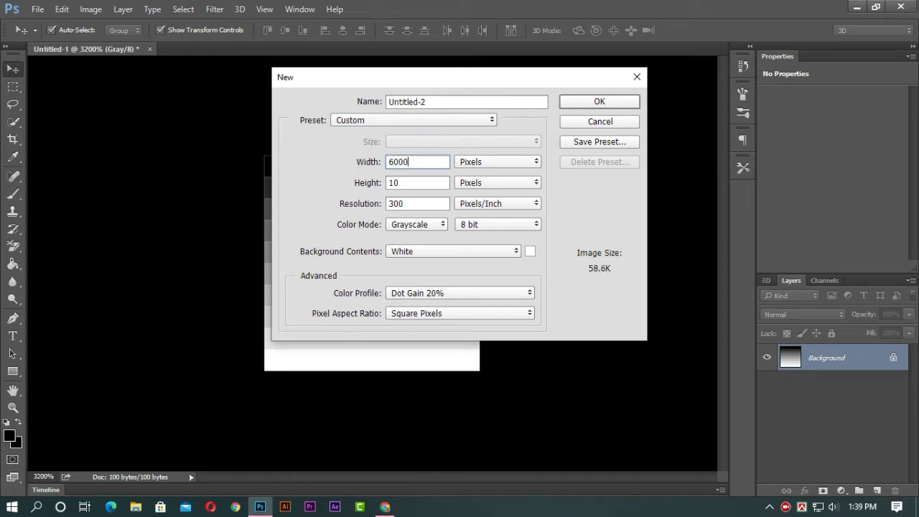
{"action": "double_click", "coordinate": [410, 183]}
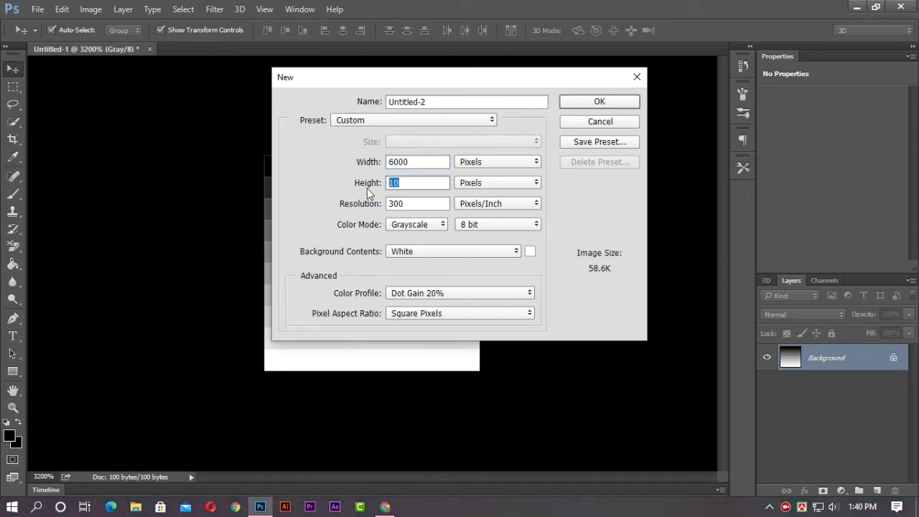
{"action": "type", "text": "6000"}
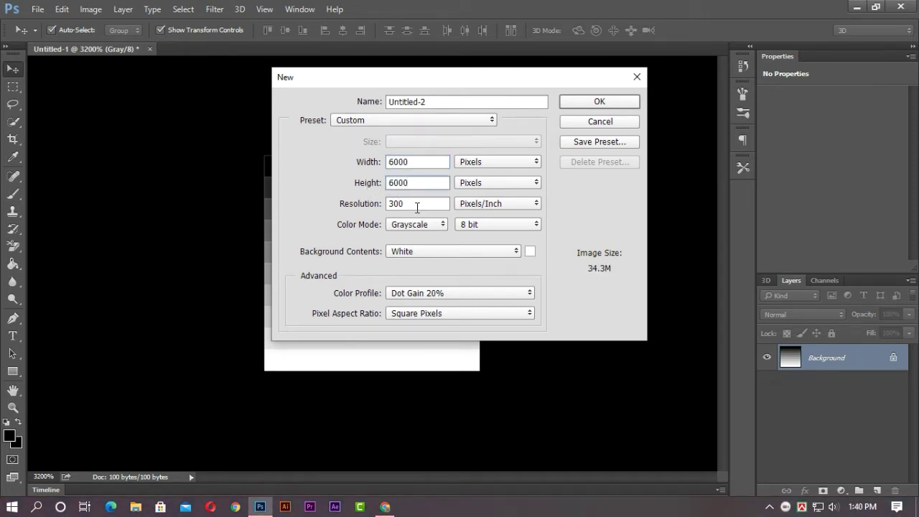
{"action": "double_click", "coordinate": [416, 204]}
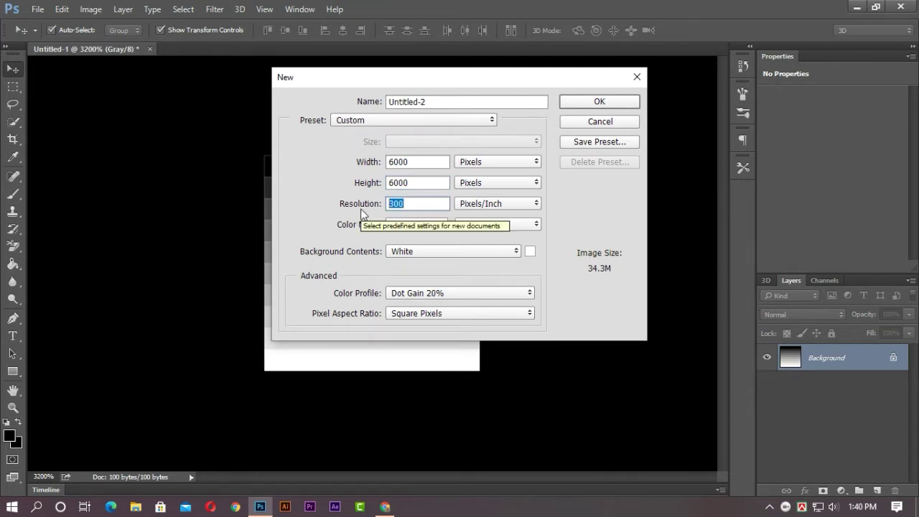
{"action": "type", "text": "2"}
{"action": "key", "text": "BackSpace"}
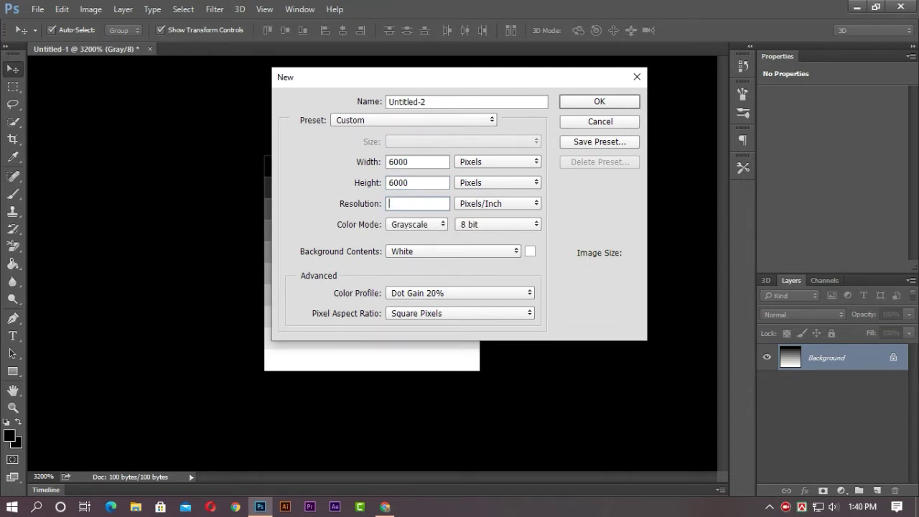
{"action": "type", "text": "72"}
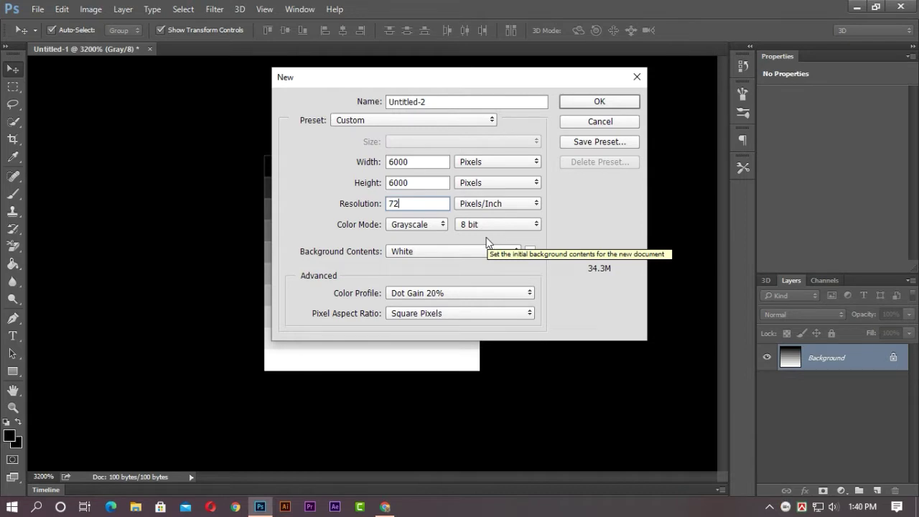
{"action": "left_click", "coordinate": [593, 102]}
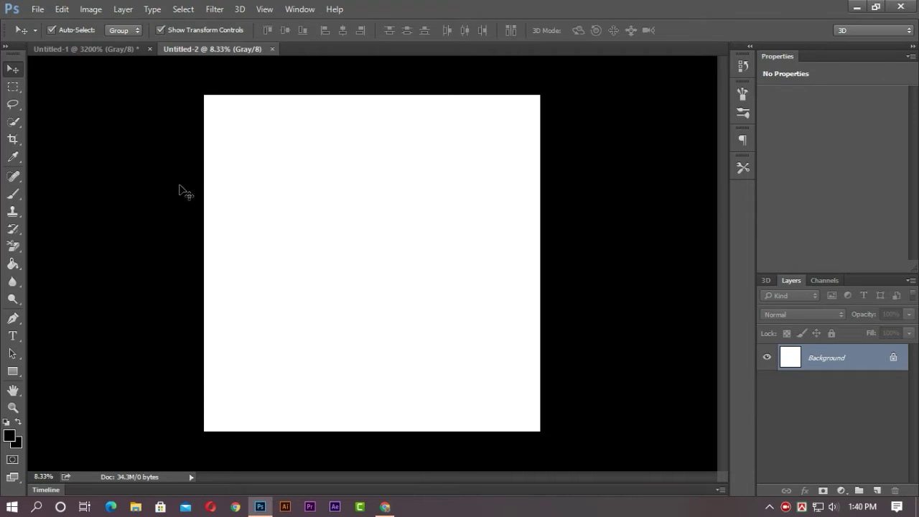
Step: Fill the new canvas with the black-to-white gradient pattern, using the Brick Fill script with scale 1, spacing 0 and 50% row offset
{"action": "left_click", "coordinate": [62, 8]}
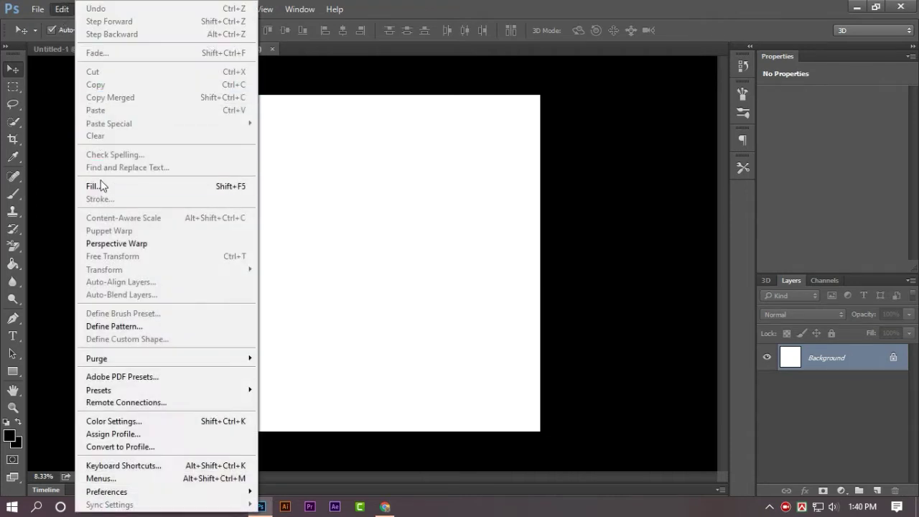
{"action": "left_click", "coordinate": [102, 187]}
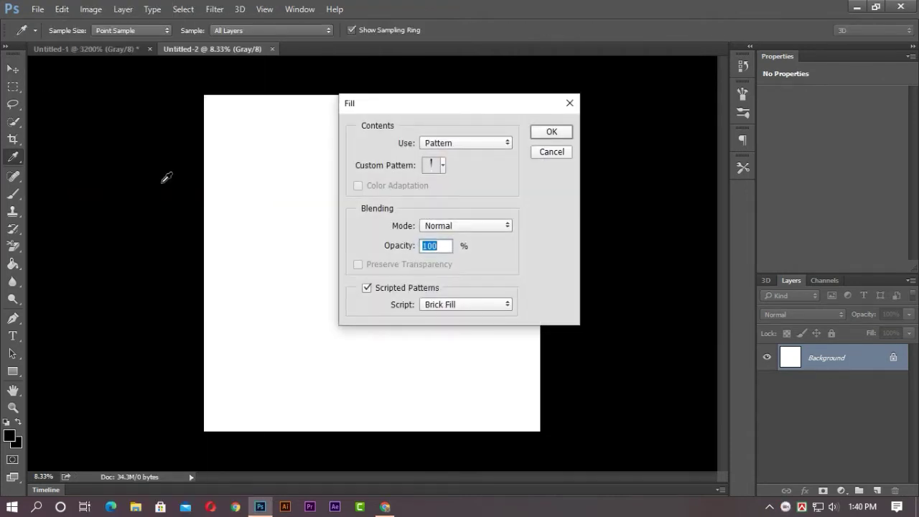
{"action": "left_click", "coordinate": [446, 144]}
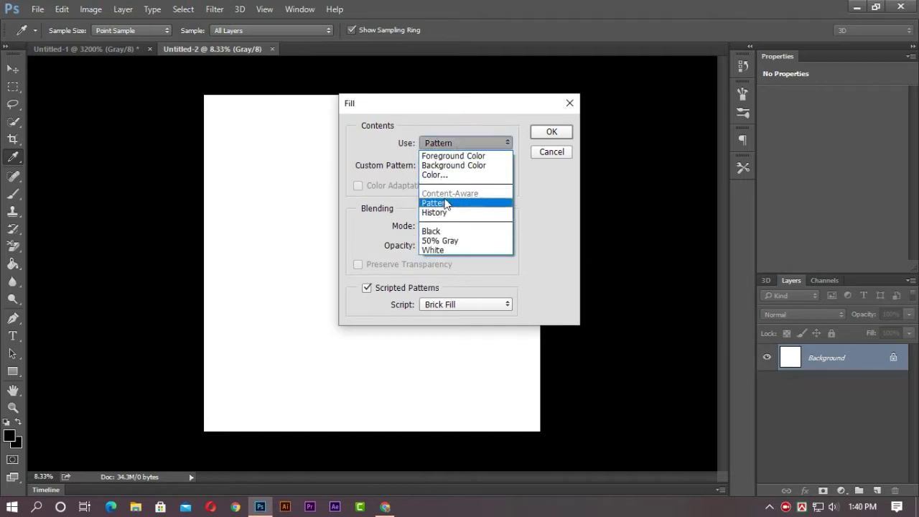
{"action": "left_click", "coordinate": [445, 201]}
{"action": "left_click", "coordinate": [443, 166]}
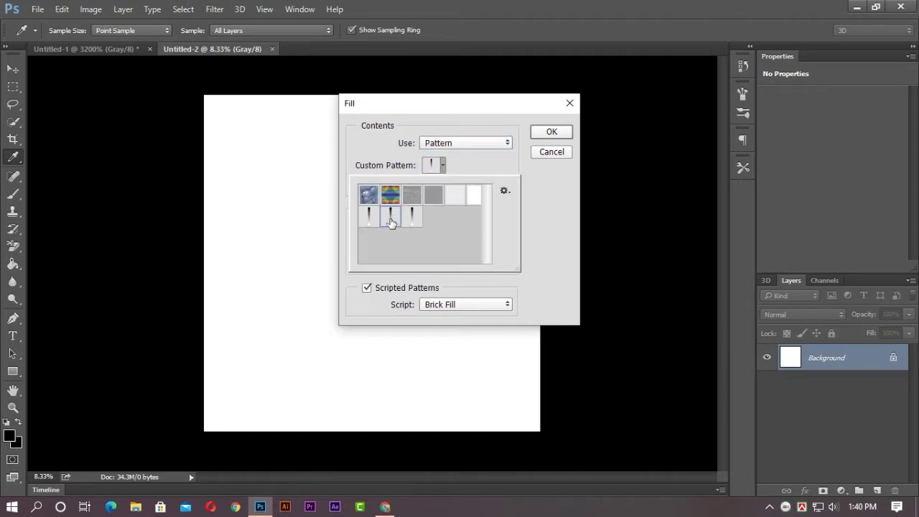
{"action": "left_click", "coordinate": [550, 133]}
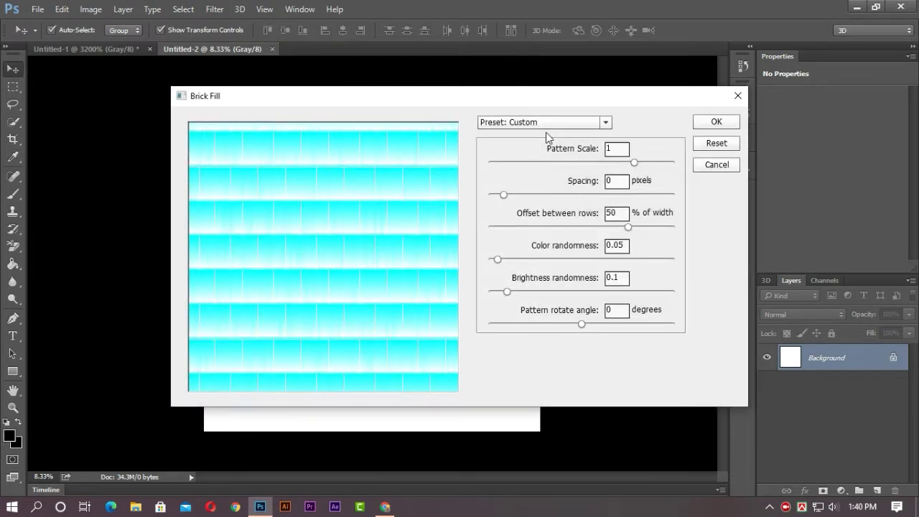
{"action": "left_click", "coordinate": [711, 123]}
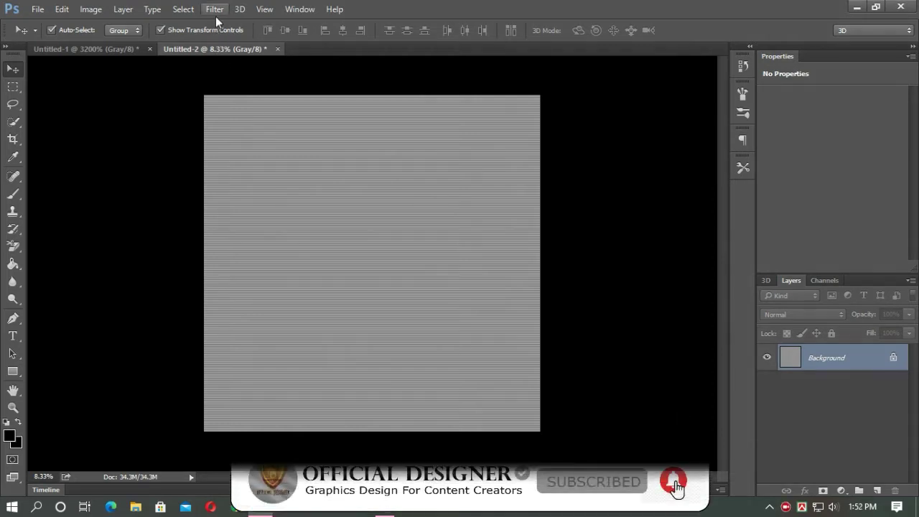
Step: Start a Wave distortion on the striped background with 1 generator and a wavelength of 149 minimum and 150 maximum
{"action": "left_click", "coordinate": [214, 9]}
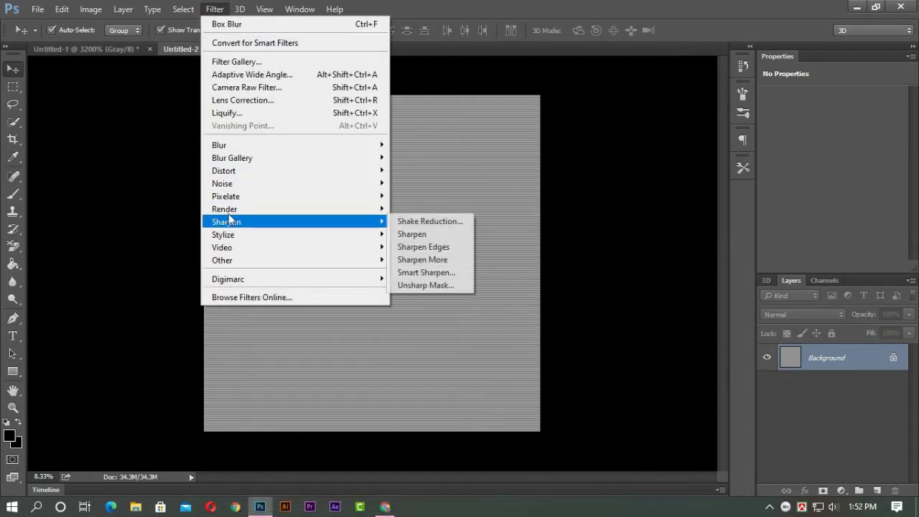
{"action": "mouse_move", "coordinate": [237, 171]}
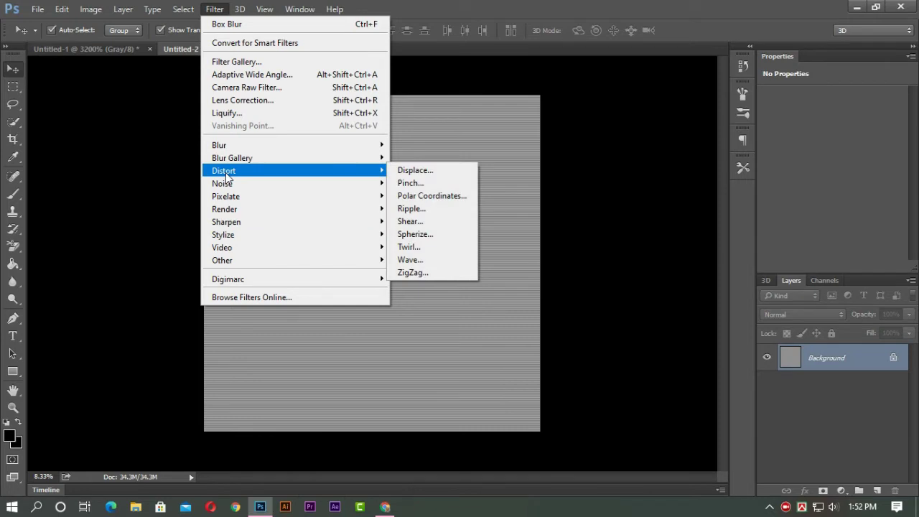
{"action": "left_click", "coordinate": [413, 259]}
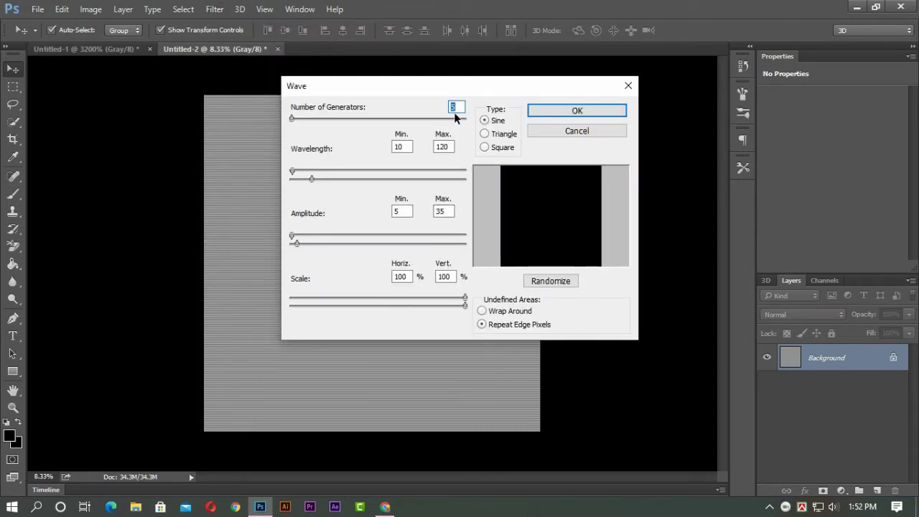
{"action": "type", "text": "1"}
{"action": "key", "text": "Tab"}
{"action": "type", "text": "149"}
{"action": "double_click", "coordinate": [443, 147]}
{"action": "type", "text": "150"}
Step: Set the Wave filter's amplitude to 49 minimum and 50 maximum
{"action": "left_click", "coordinate": [397, 212]}
{"action": "double_click", "coordinate": [402, 211]}
{"action": "type", "text": "49"}
{"action": "key", "text": "Tab"}
{"action": "type", "text": "50"}
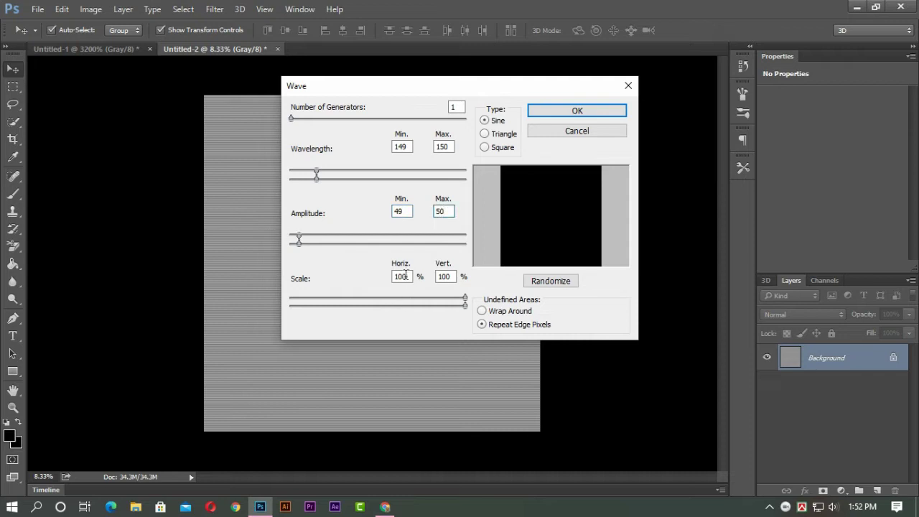
Step: Set the Wave filter's scale to 49% horizontal and 50% vertical, and apply the distortion
{"action": "double_click", "coordinate": [405, 277]}
{"action": "type", "text": "49"}
{"action": "key", "text": "Tab"}
{"action": "type", "text": "50"}
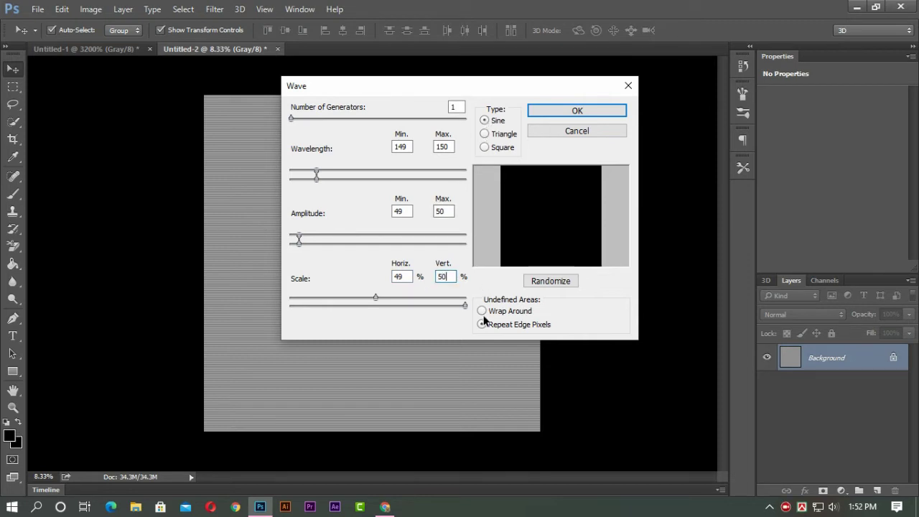
{"action": "left_click", "coordinate": [566, 112]}
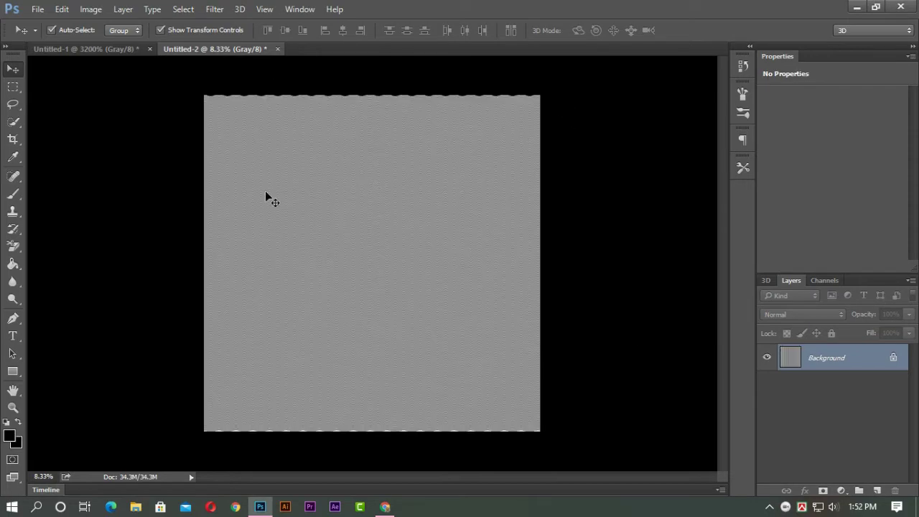
Step: Select the entire canvas and copy the wavy line texture
{"action": "scroll", "coordinate": [304, 260], "scroll_direction": "up", "scroll_amount": 3}
{"action": "scroll", "coordinate": [304, 260], "scroll_direction": "up", "scroll_amount": 8}
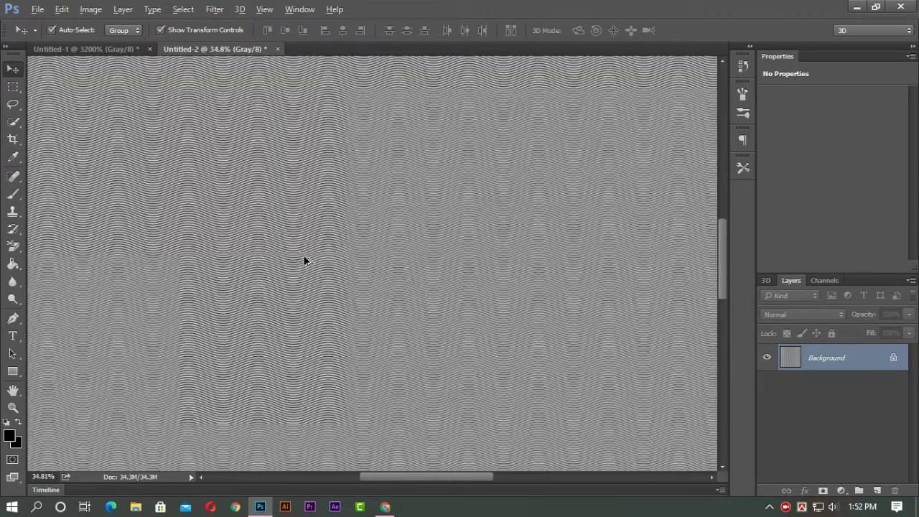
{"action": "scroll", "coordinate": [304, 261], "scroll_direction": "up", "scroll_amount": 5}
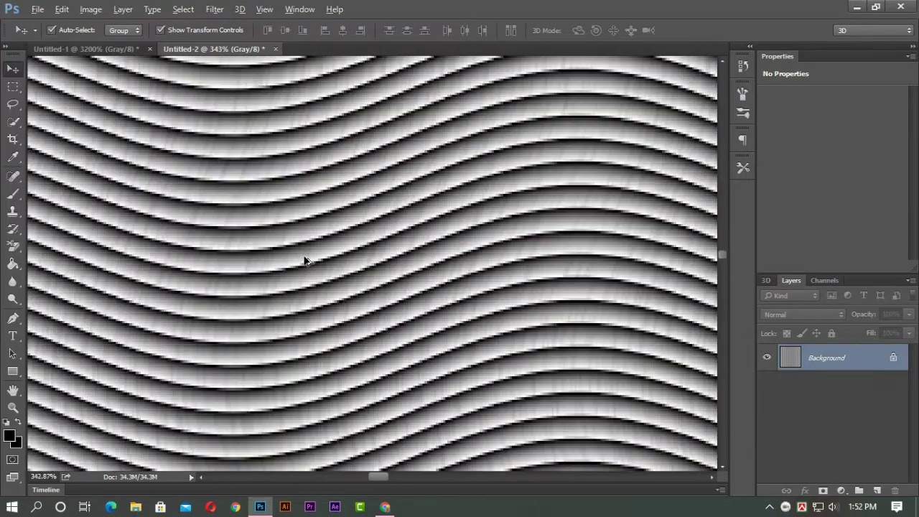
{"action": "scroll", "coordinate": [306, 260], "scroll_direction": "down", "scroll_amount": 10}
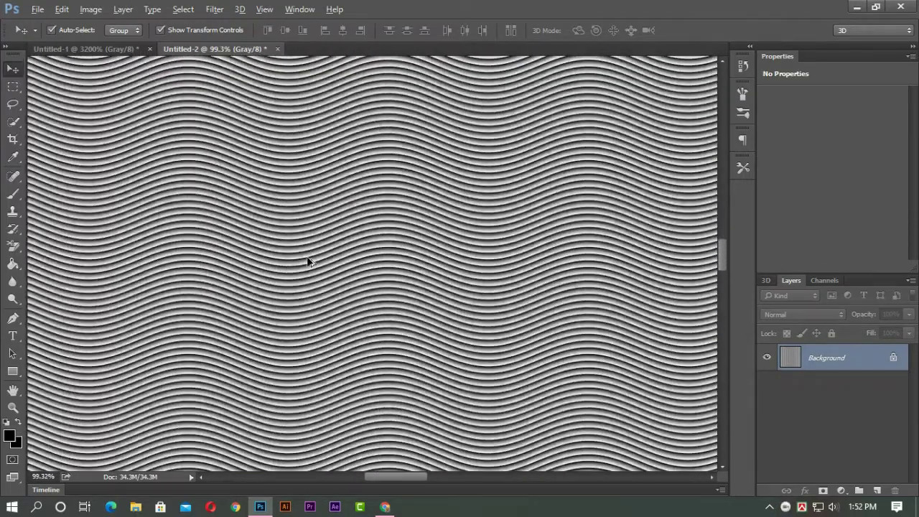
{"action": "scroll", "coordinate": [312, 265], "scroll_direction": "down", "scroll_amount": 3}
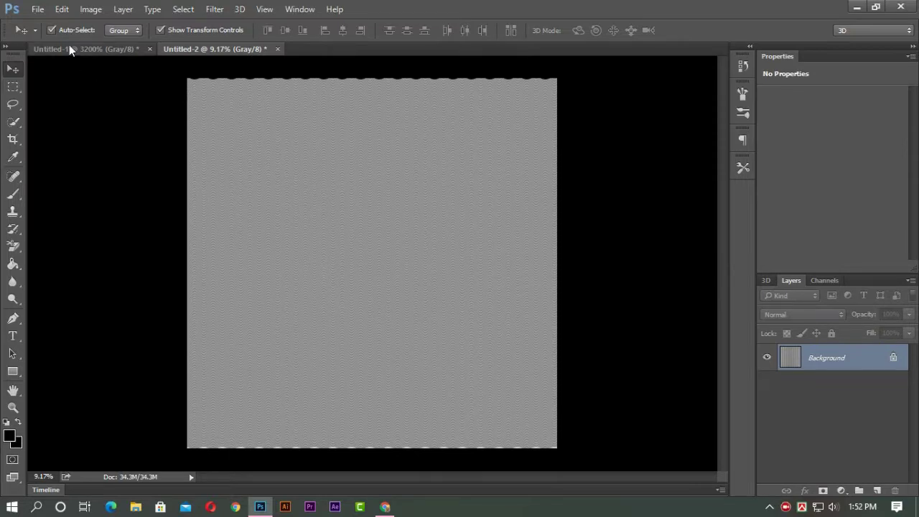
{"action": "left_click", "coordinate": [62, 10]}
{"action": "left_click", "coordinate": [72, 139]}
{"action": "key", "text": "ctrl+a"}
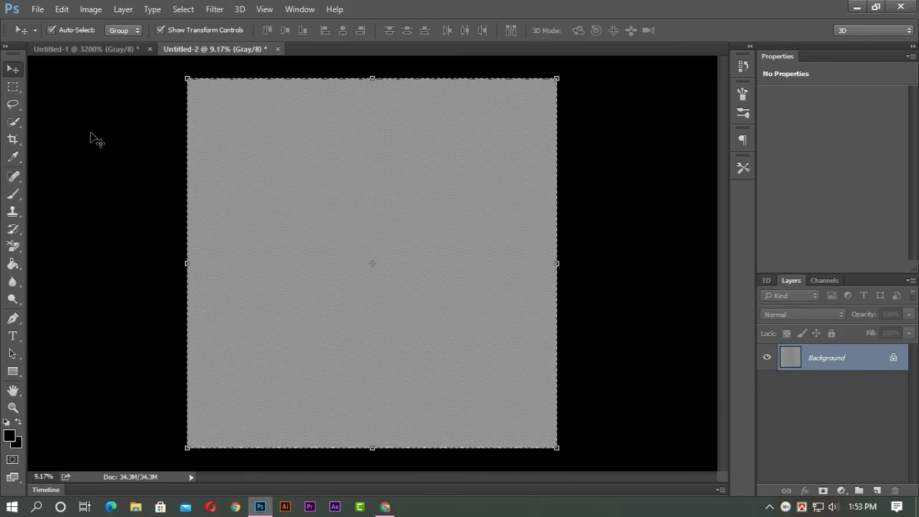
Step: Add a Solid Color fill layer above the background in gray with 50% brightness
{"action": "left_click", "coordinate": [841, 491]}
{"action": "left_click", "coordinate": [839, 244]}
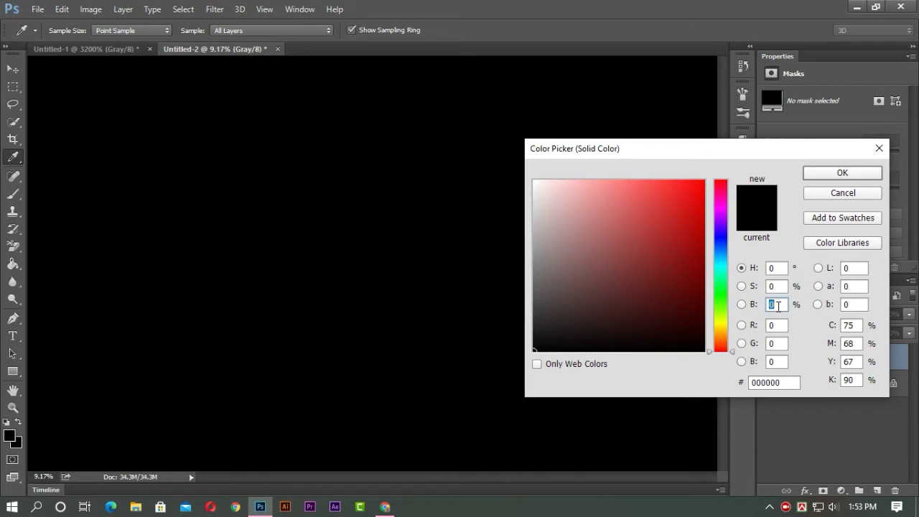
{"action": "type", "text": "50"}
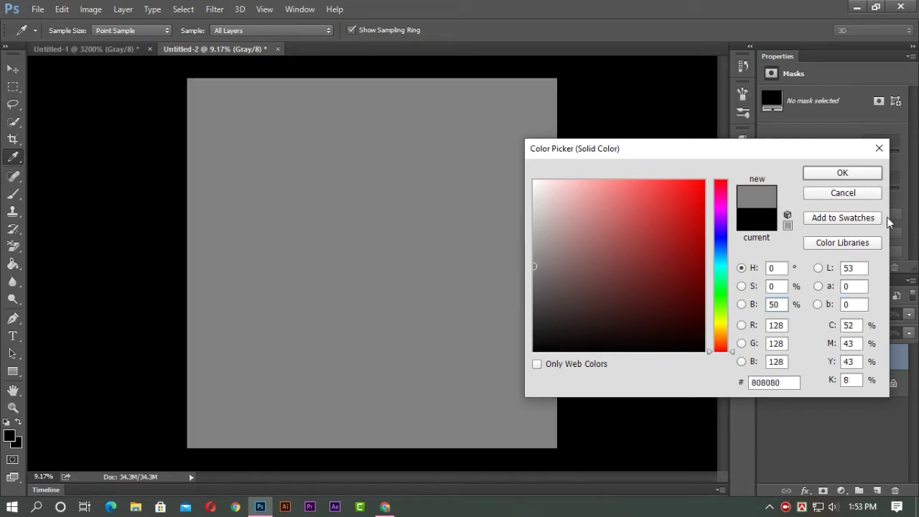
{"action": "left_click", "coordinate": [833, 174]}
{"action": "key", "text": "v"}
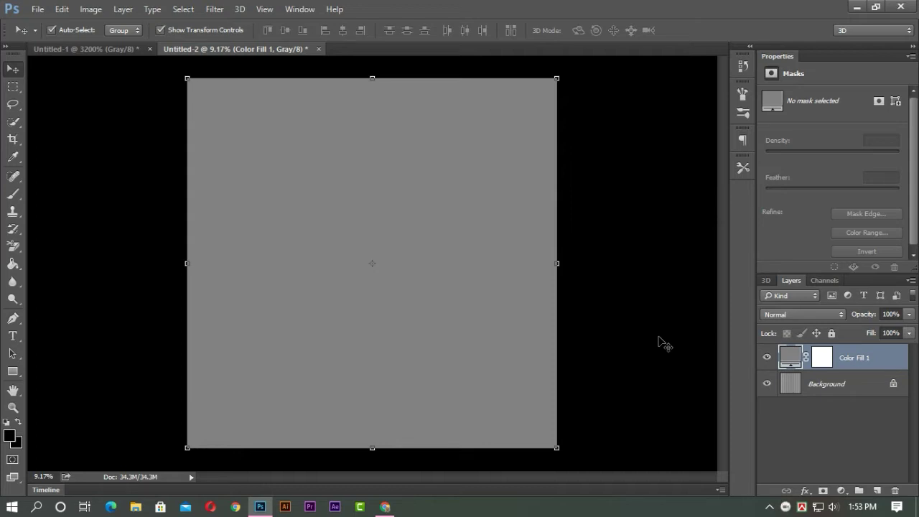
Step: Paste the copied wavy texture into the Color Fill 1 layer mask and rotate it 90° clockwise
{"action": "left_click", "coordinate": [823, 360], "text": "alt"}
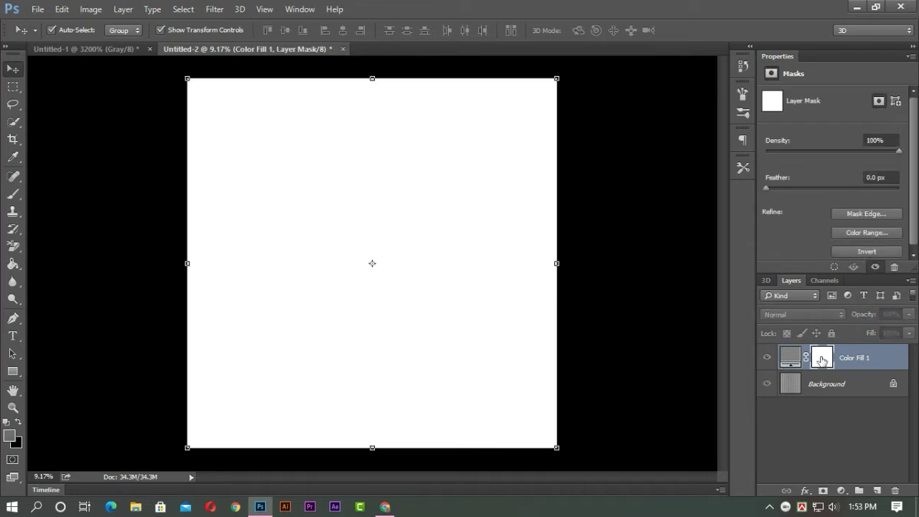
{"action": "key", "text": "ctrl+v"}
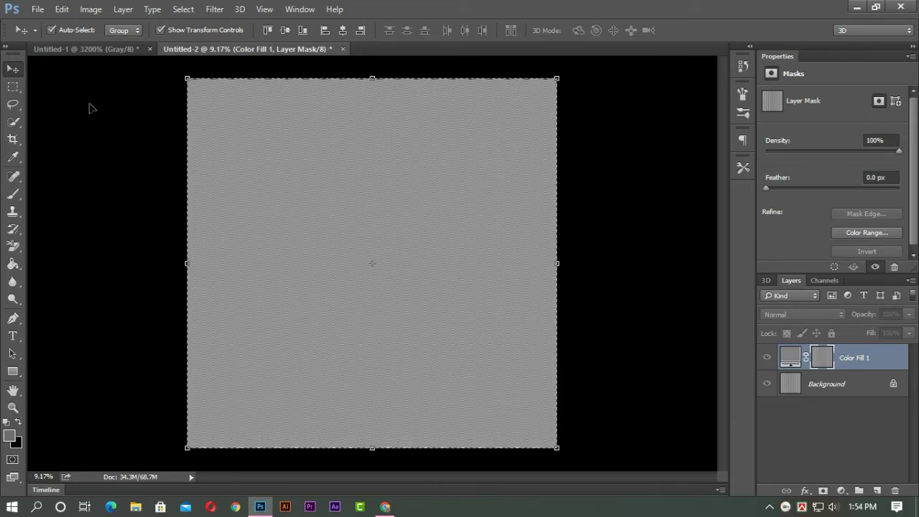
{"action": "left_click", "coordinate": [62, 9]}
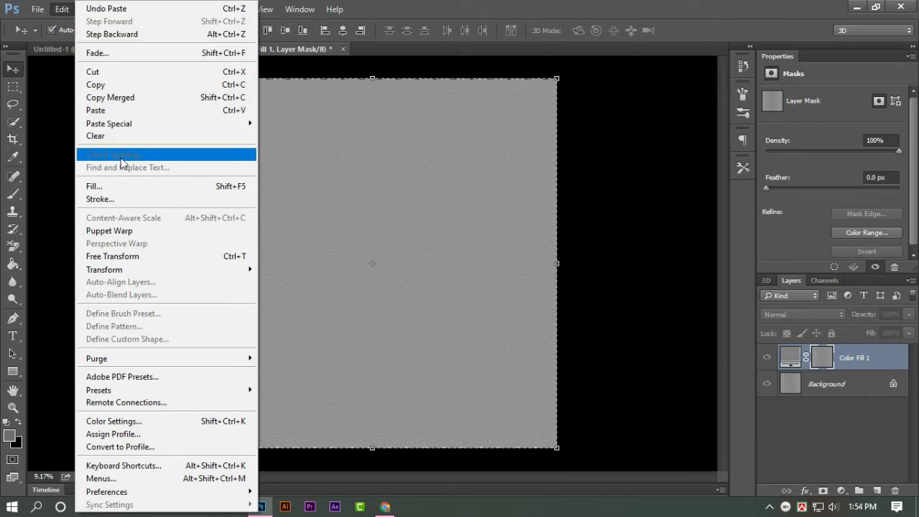
{"action": "left_click", "coordinate": [127, 257]}
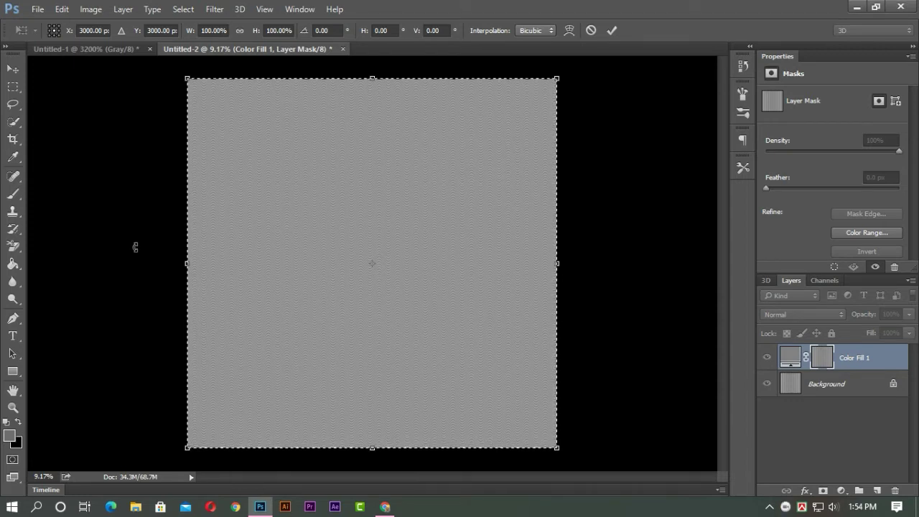
{"action": "right_click", "coordinate": [499, 223]}
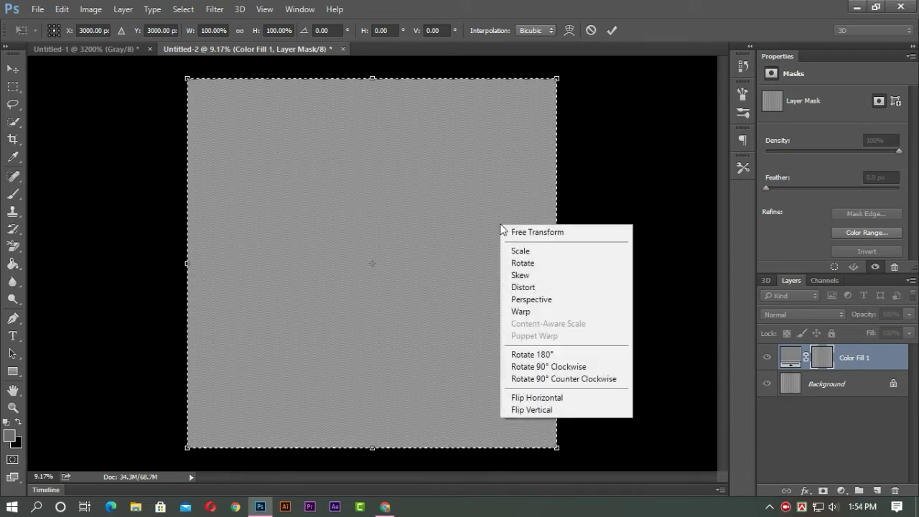
{"action": "left_click", "coordinate": [528, 367]}
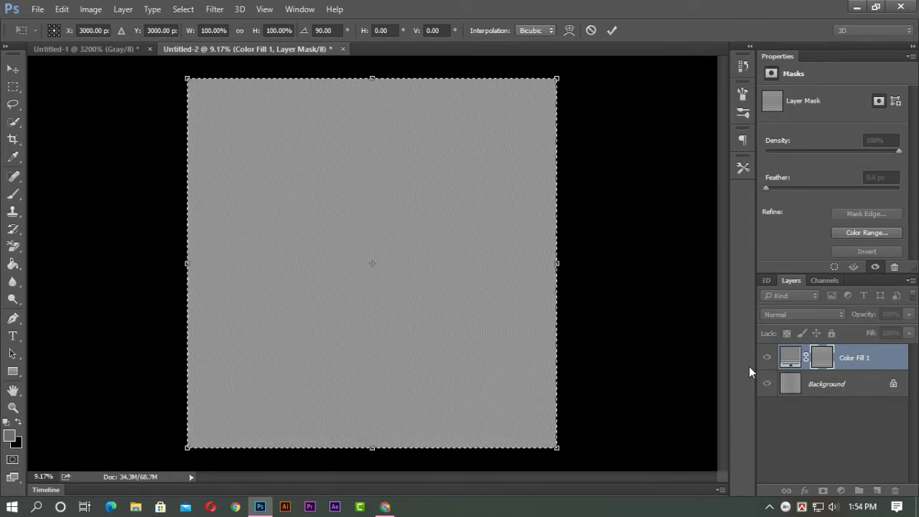
{"action": "scroll", "coordinate": [238, 238], "scroll_direction": "up", "scroll_amount": 5}
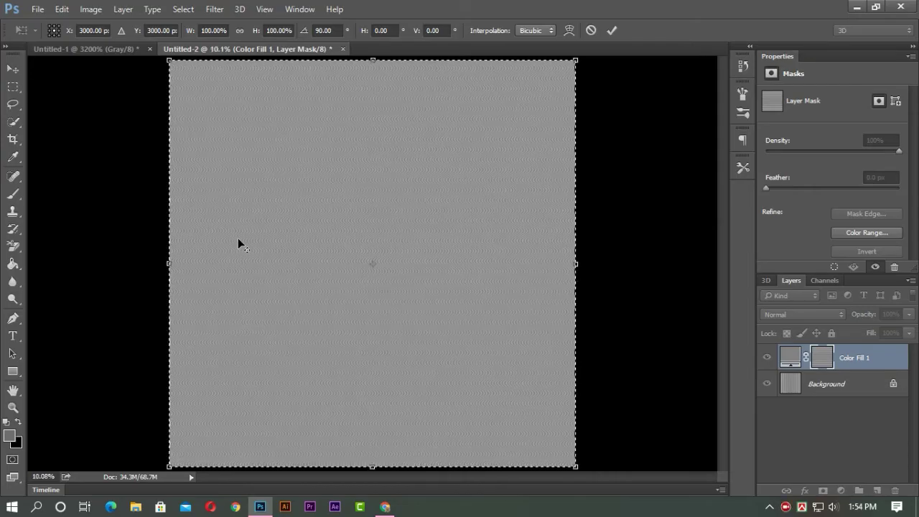
{"action": "scroll", "coordinate": [238, 240], "scroll_direction": "down", "scroll_amount": 3}
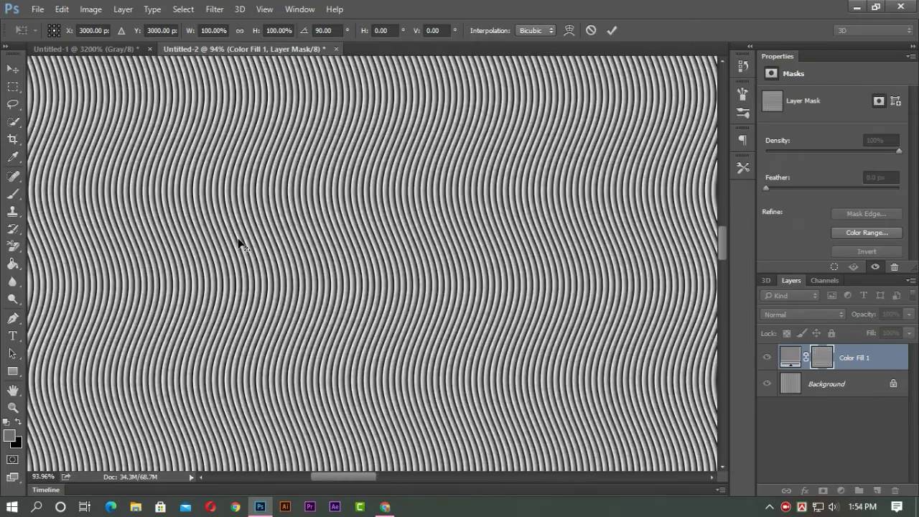
{"action": "scroll", "coordinate": [239, 244], "scroll_direction": "down", "scroll_amount": 3}
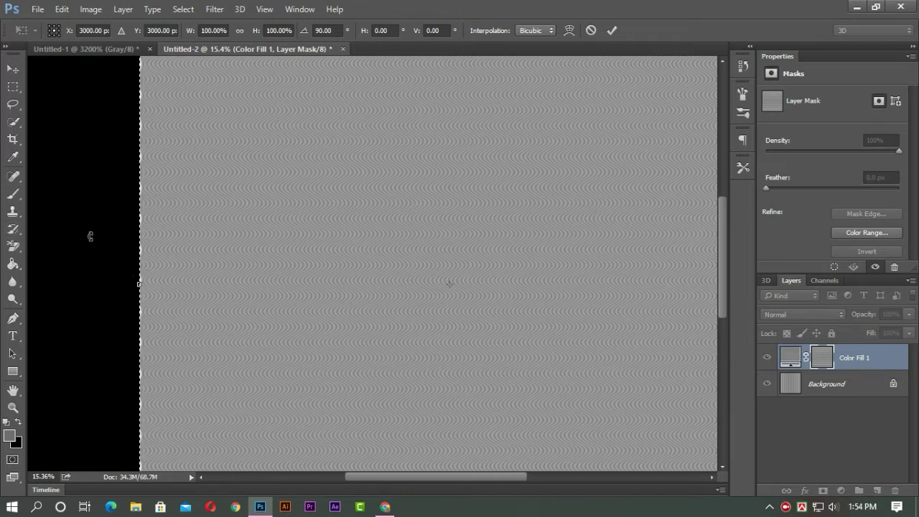
{"action": "left_click", "coordinate": [13, 69]}
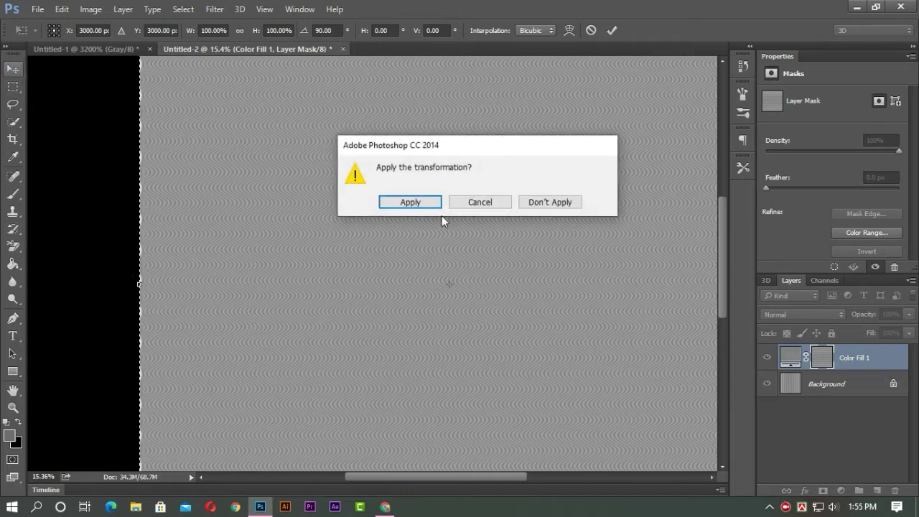
{"action": "left_click", "coordinate": [387, 202]}
{"action": "scroll", "coordinate": [107, 180], "scroll_direction": "down", "scroll_amount": 2}
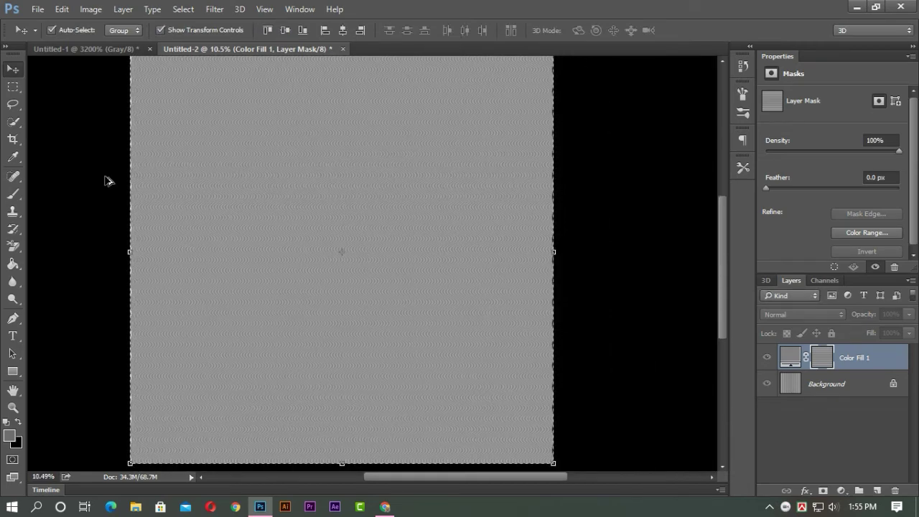
Step: Set both the opacity and the fill of the Color Fill 1 layer to 90%
{"action": "left_click", "coordinate": [105, 180]}
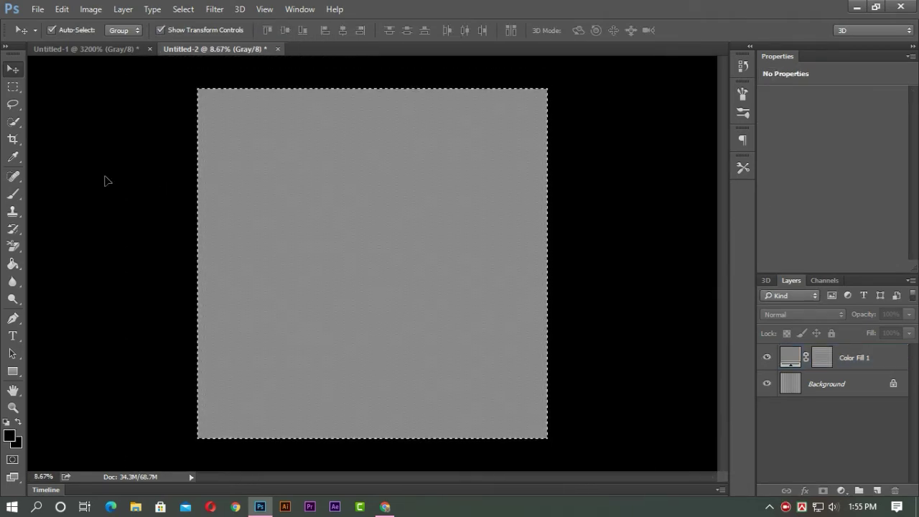
{"action": "left_click", "coordinate": [843, 385]}
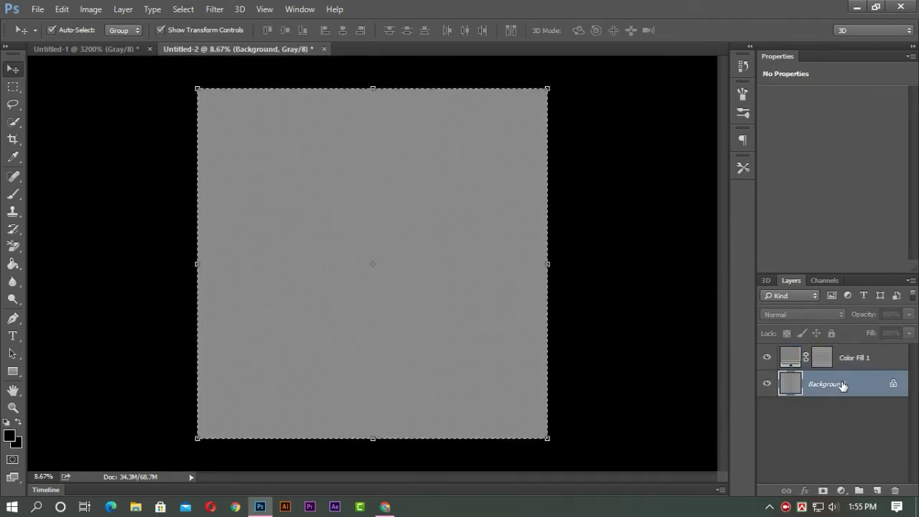
{"action": "left_click", "coordinate": [830, 358]}
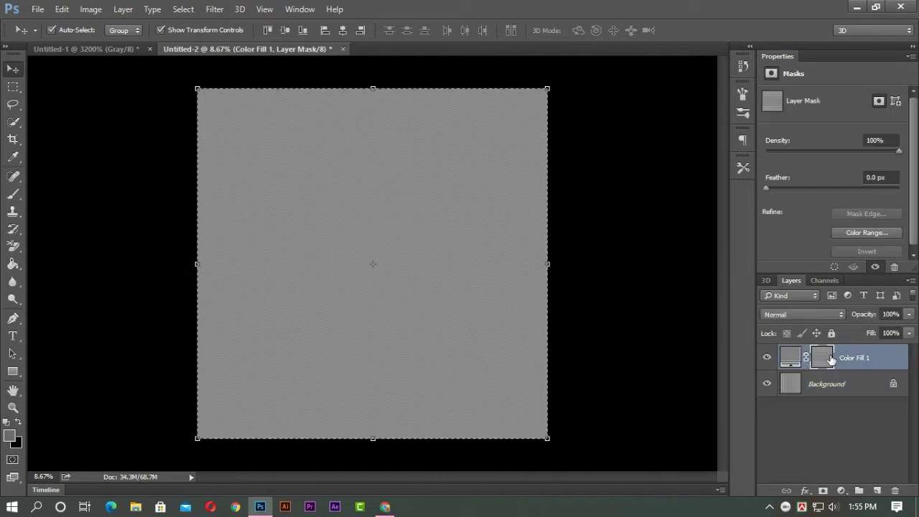
{"action": "left_click", "coordinate": [909, 316]}
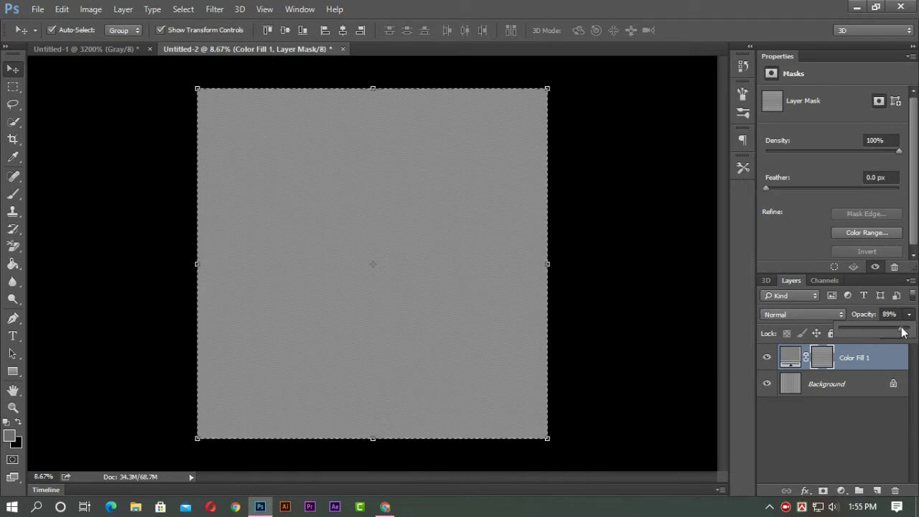
{"action": "key", "text": "Return"}
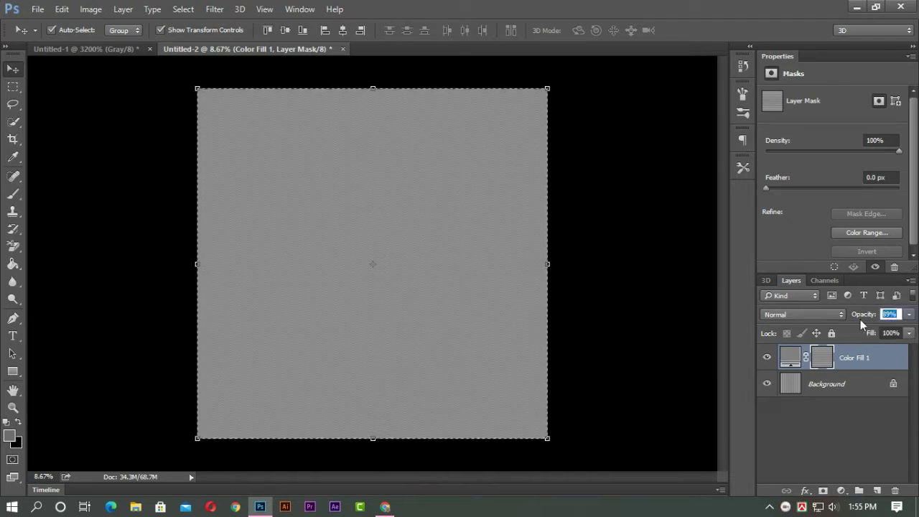
{"action": "type", "text": "90"}
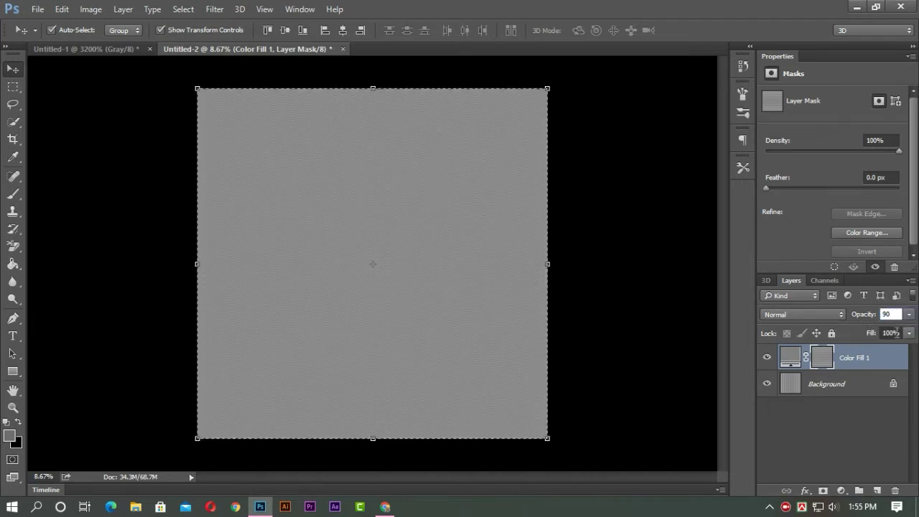
{"action": "left_click", "coordinate": [897, 334]}
{"action": "type", "text": "90"}
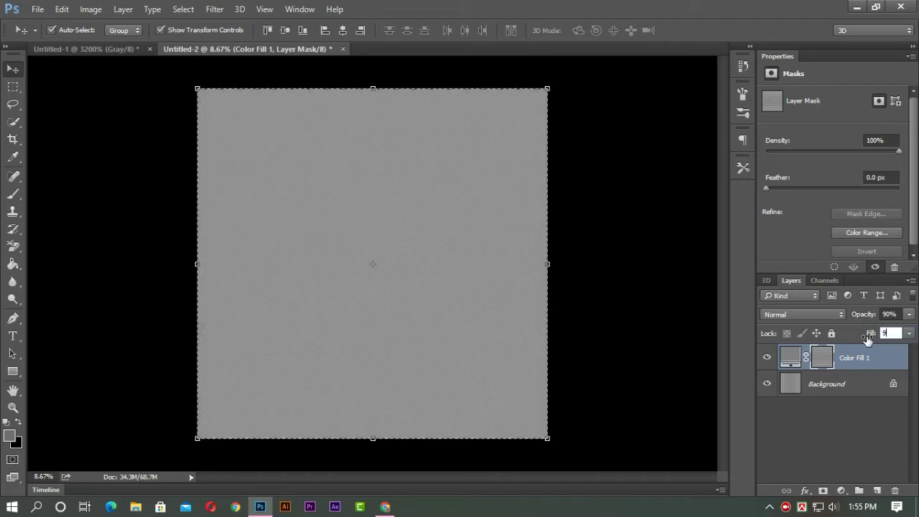
{"action": "left_click", "coordinate": [704, 371]}
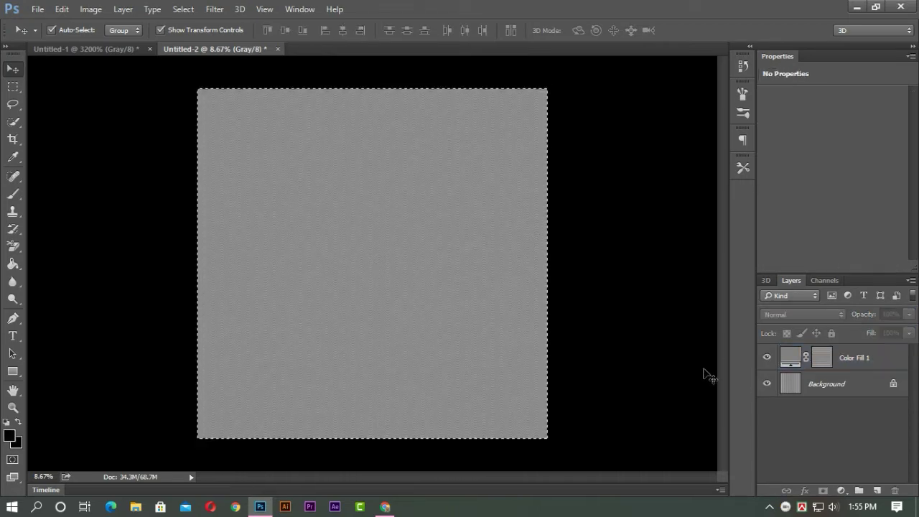
Step: Merge the Color Fill 1 layer with the Background layer
{"action": "scroll", "coordinate": [343, 242], "scroll_direction": "up", "scroll_amount": 6}
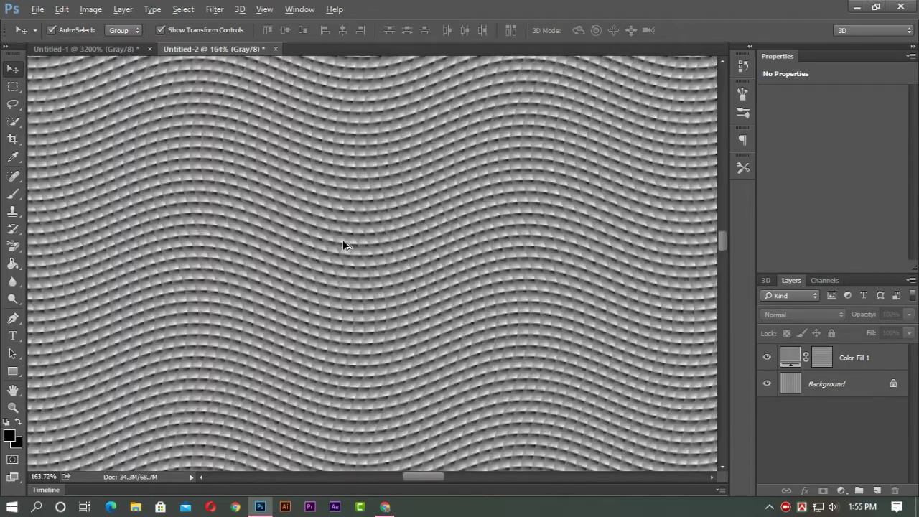
{"action": "scroll", "coordinate": [343, 241], "scroll_direction": "down", "scroll_amount": 2}
{"action": "scroll", "coordinate": [344, 244], "scroll_direction": "down", "scroll_amount": 5}
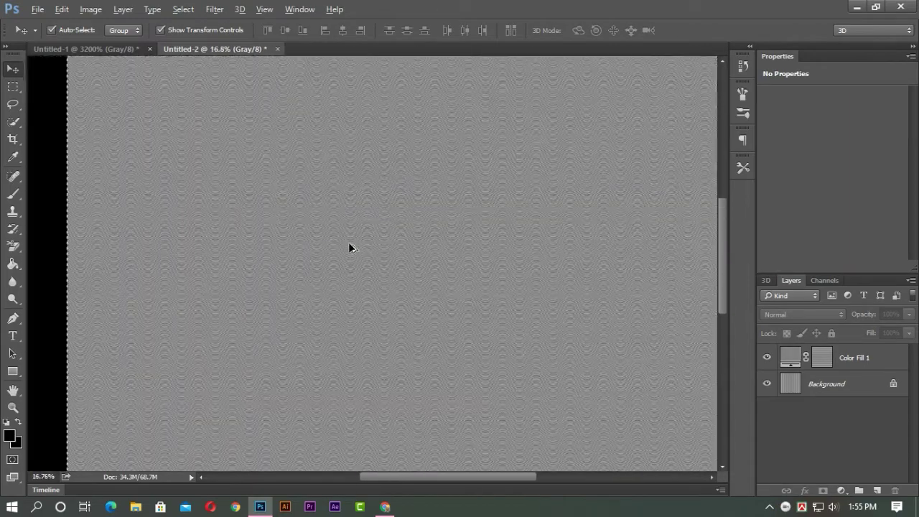
{"action": "left_click", "coordinate": [855, 358]}
{"action": "left_click", "coordinate": [839, 391], "text": "shift"}
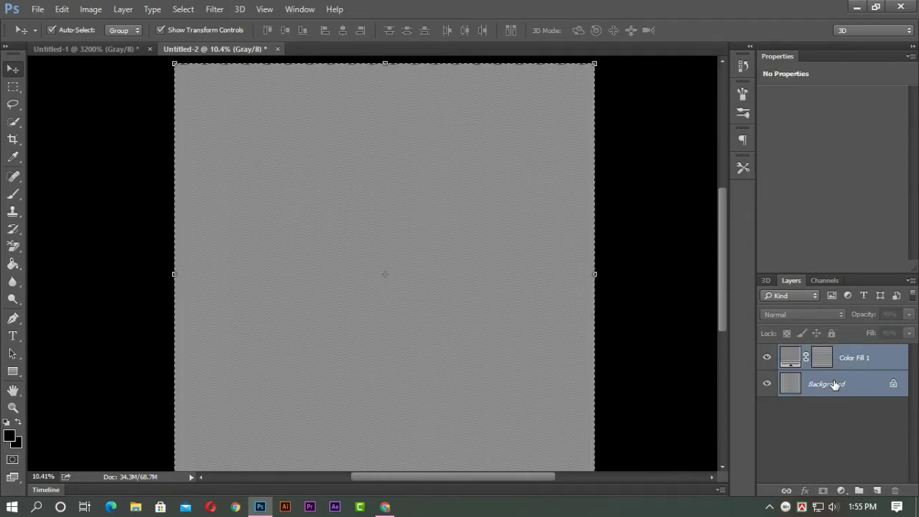
{"action": "key", "text": "ctrl+e"}
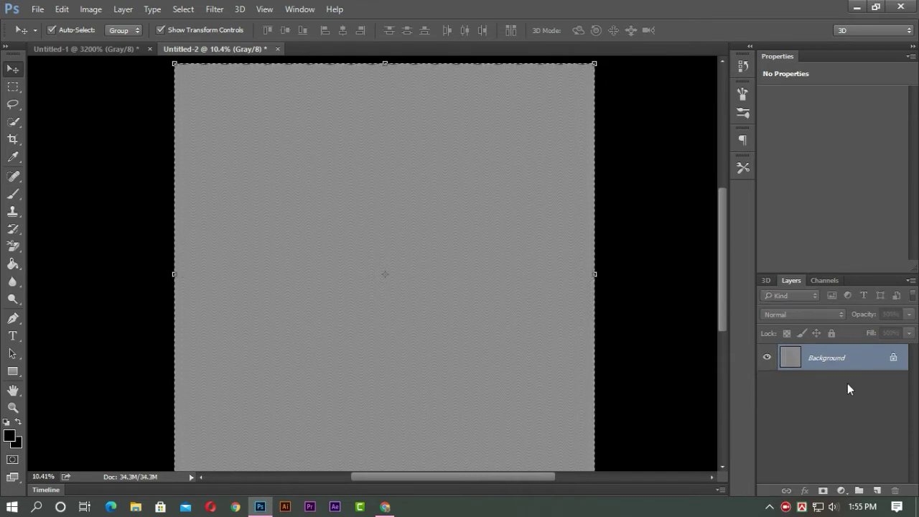
Step: Apply the Ripple distortion to the merged Background layer with an amount of 15% and the size set to Large
{"action": "left_click", "coordinate": [210, 12]}
{"action": "mouse_move", "coordinate": [248, 172]}
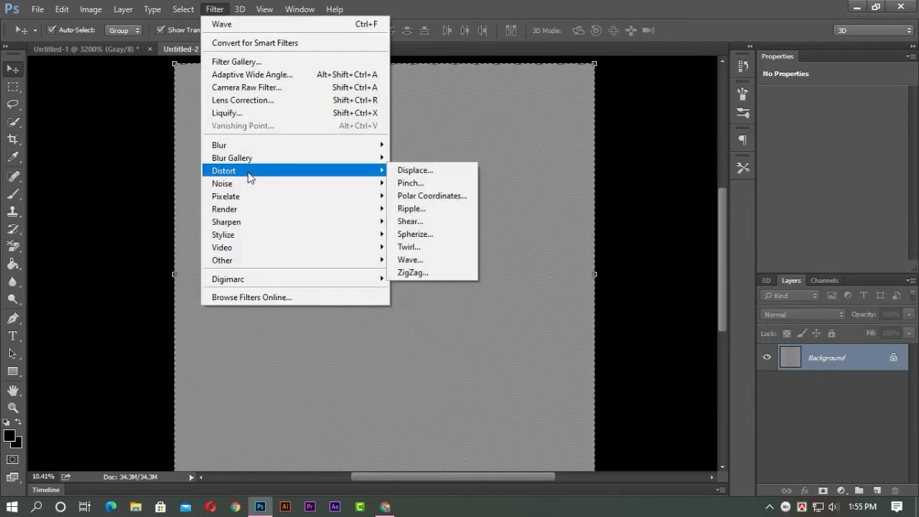
{"action": "left_click", "coordinate": [403, 206]}
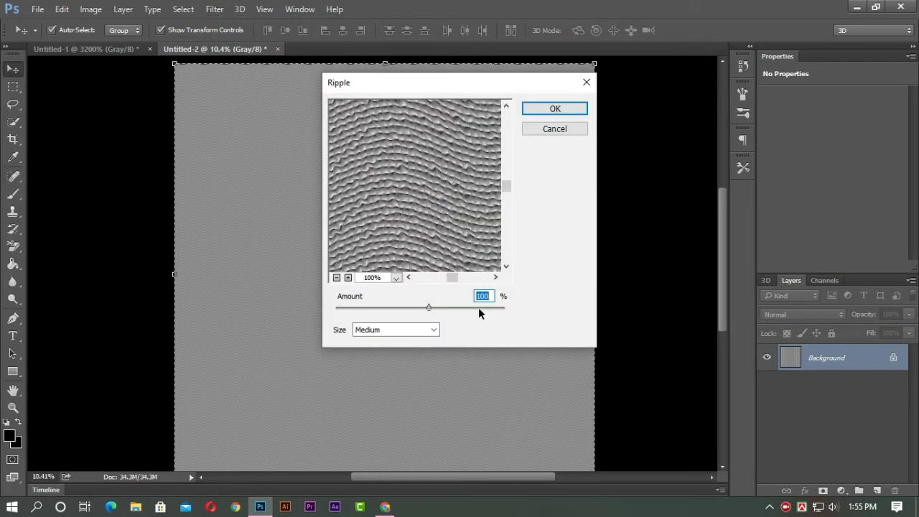
{"action": "type", "text": "15"}
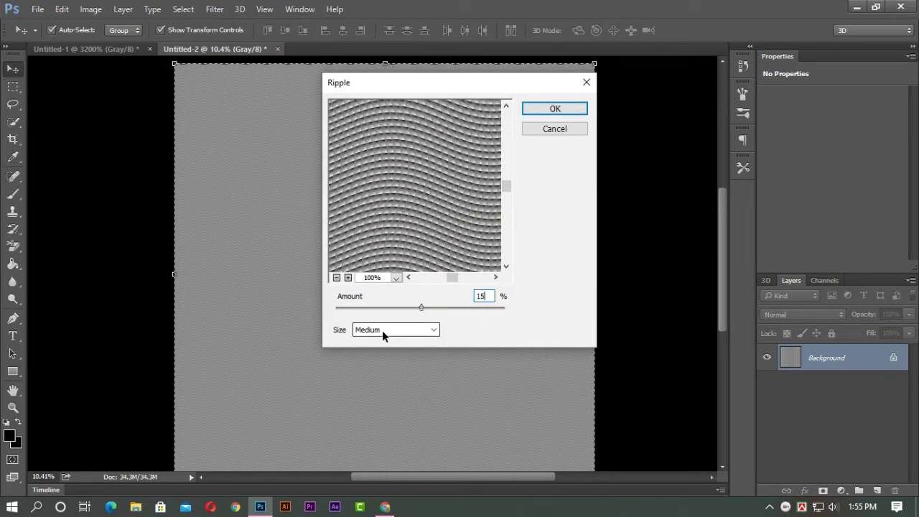
{"action": "left_click", "coordinate": [382, 331]}
{"action": "left_click", "coordinate": [388, 359]}
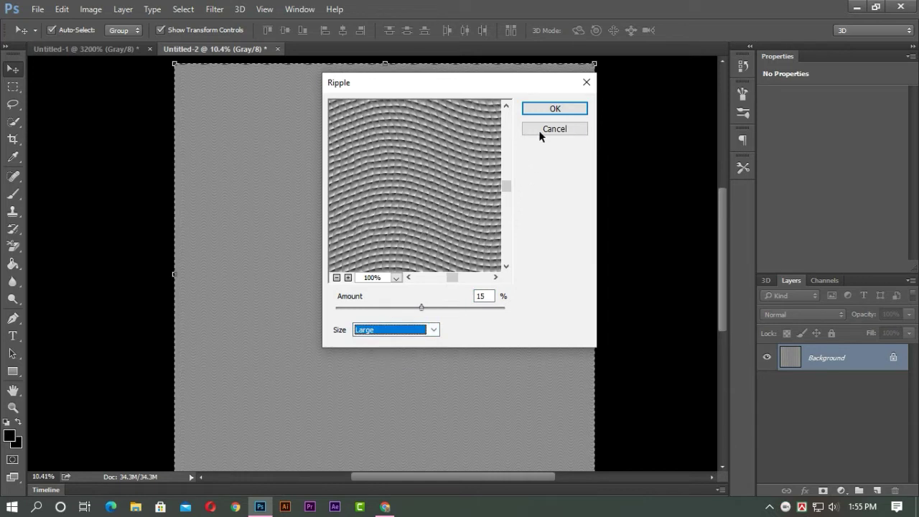
{"action": "left_click", "coordinate": [540, 110]}
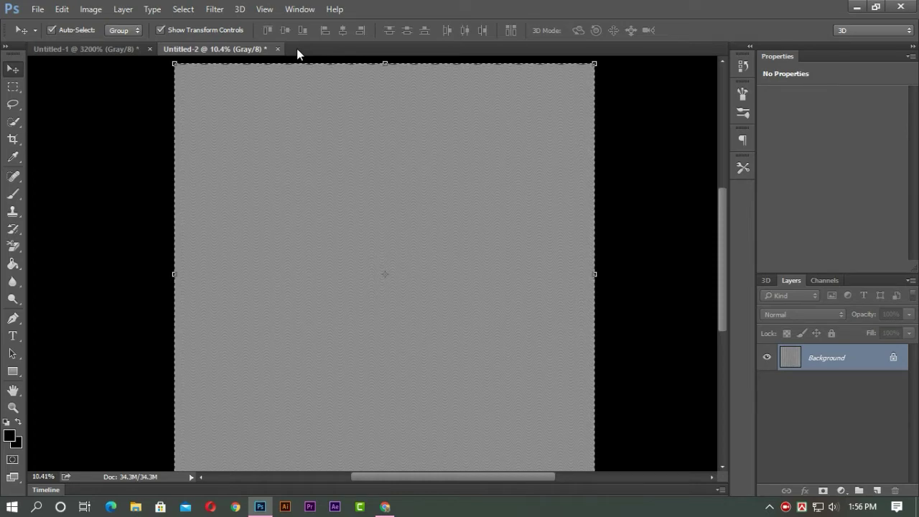
Step: Create a new 2000 × 2000 pixel document in RGB Color mode
{"action": "left_click", "coordinate": [35, 9]}
{"action": "left_click", "coordinate": [36, 10]}
{"action": "left_click", "coordinate": [35, 9]}
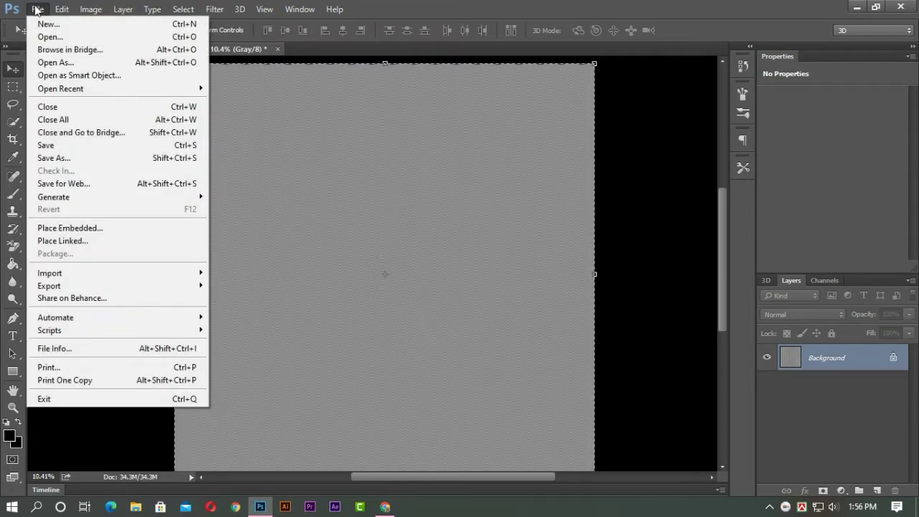
{"action": "left_click", "coordinate": [41, 23]}
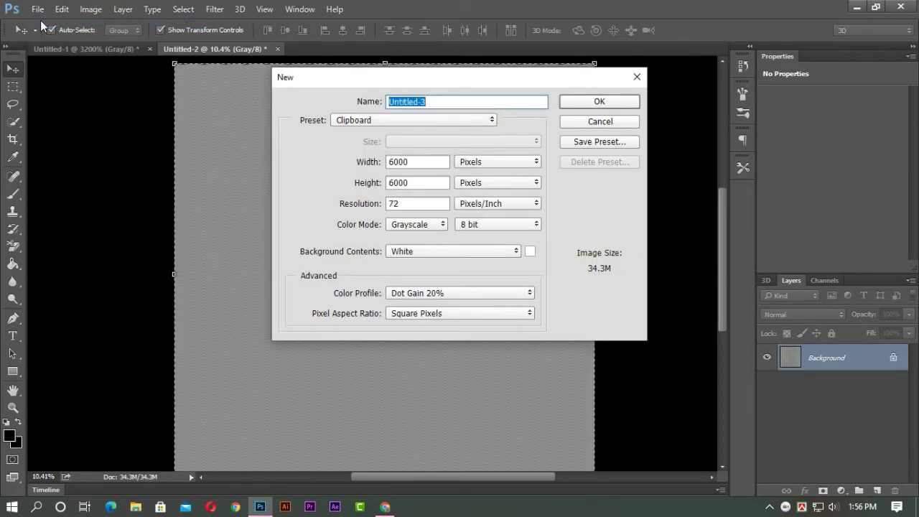
{"action": "double_click", "coordinate": [415, 164]}
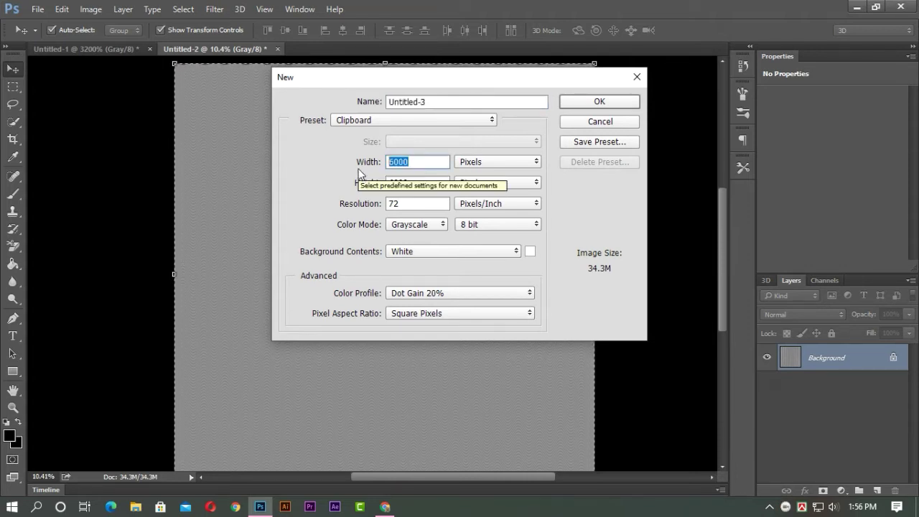
{"action": "type", "text": "2000"}
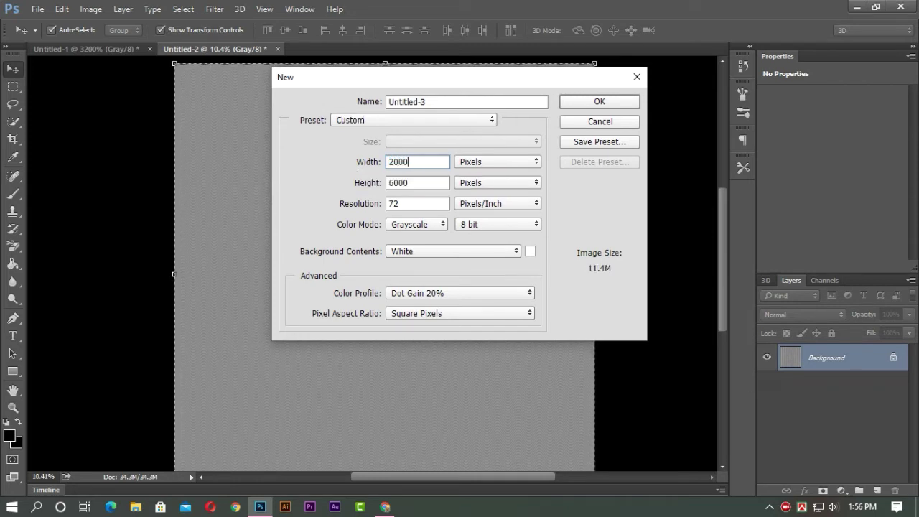
{"action": "key", "text": "Tab"}
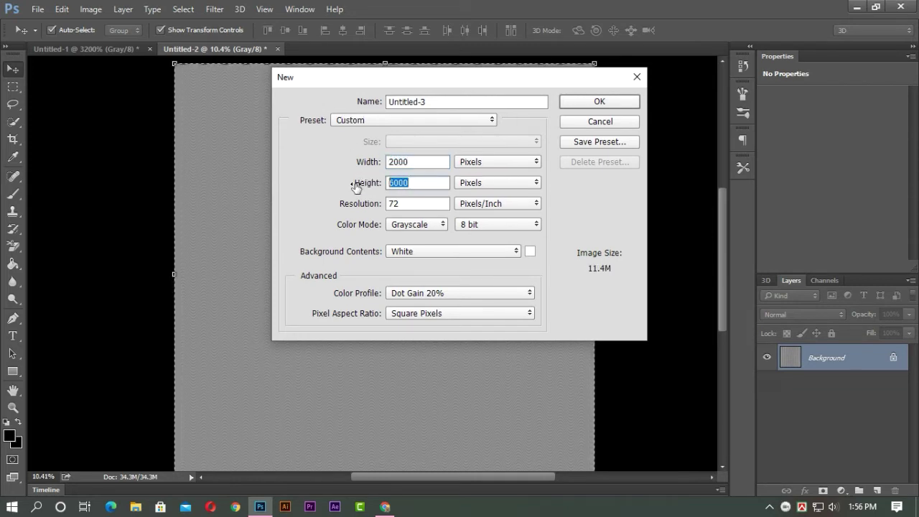
{"action": "type", "text": "2000"}
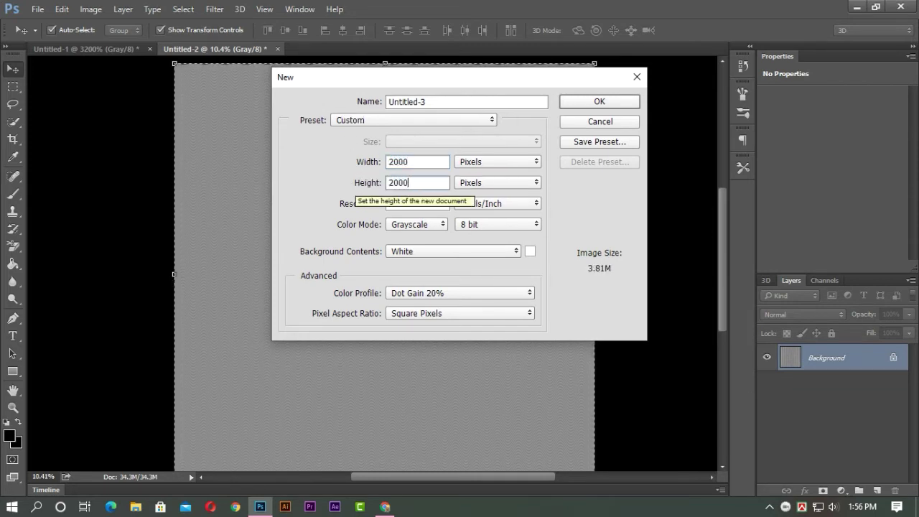
{"action": "left_click", "coordinate": [429, 226]}
{"action": "left_click", "coordinate": [414, 258]}
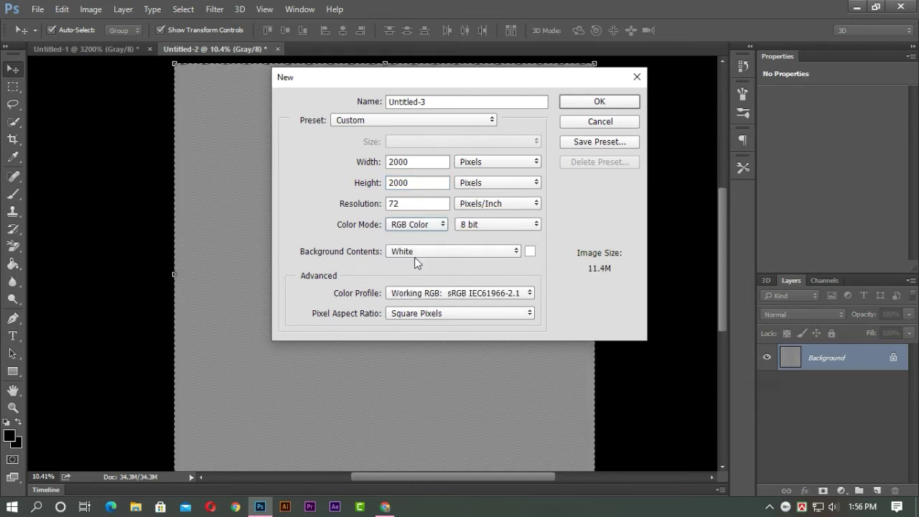
{"action": "left_click", "coordinate": [597, 102]}
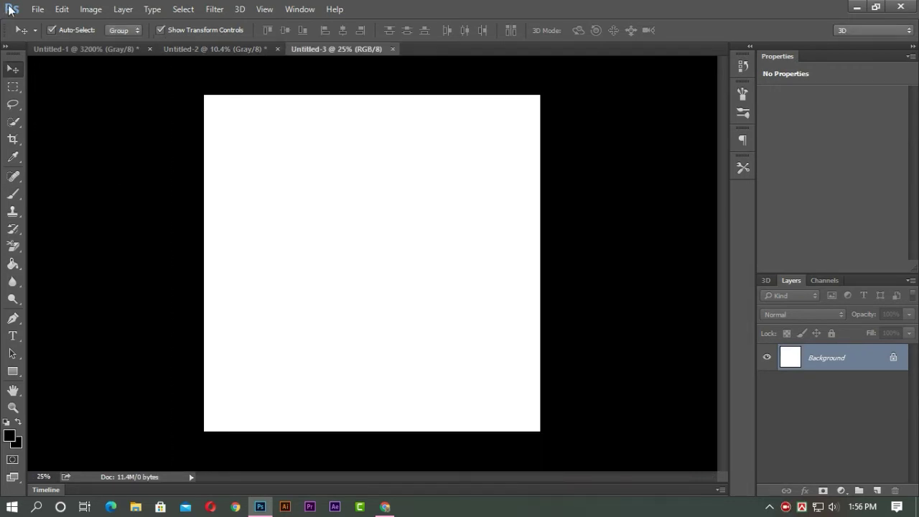
Step: Place the background-removed head-and-shoulders portrait of the man in the pink shirt from the Downloads folder as an embedded image
{"action": "left_click", "coordinate": [38, 8]}
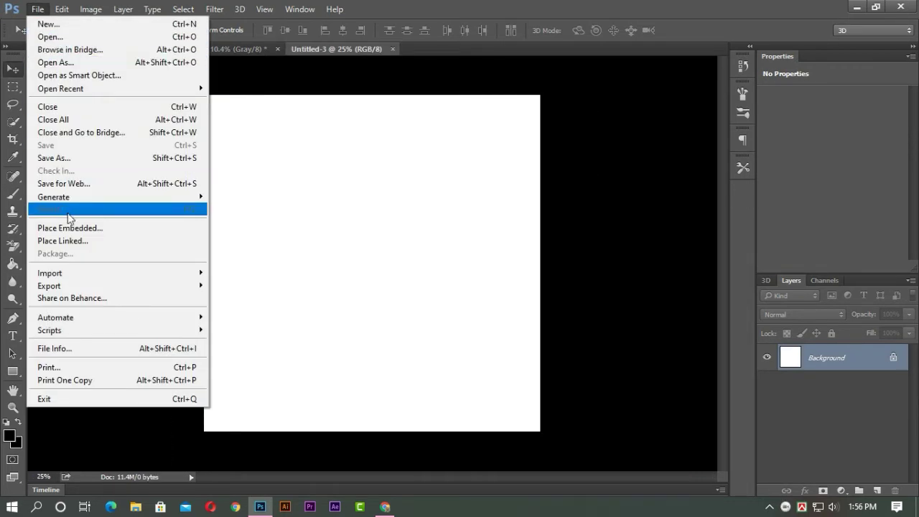
{"action": "left_click", "coordinate": [72, 228]}
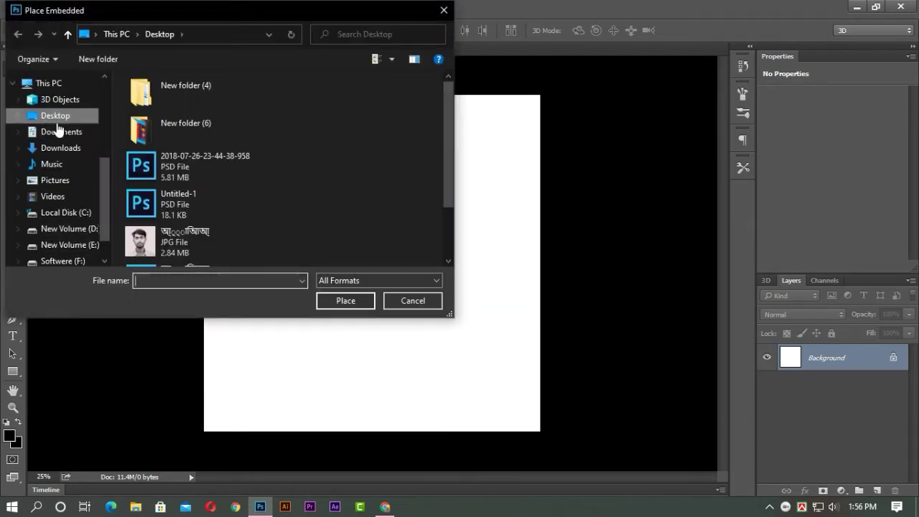
{"action": "left_click", "coordinate": [57, 151]}
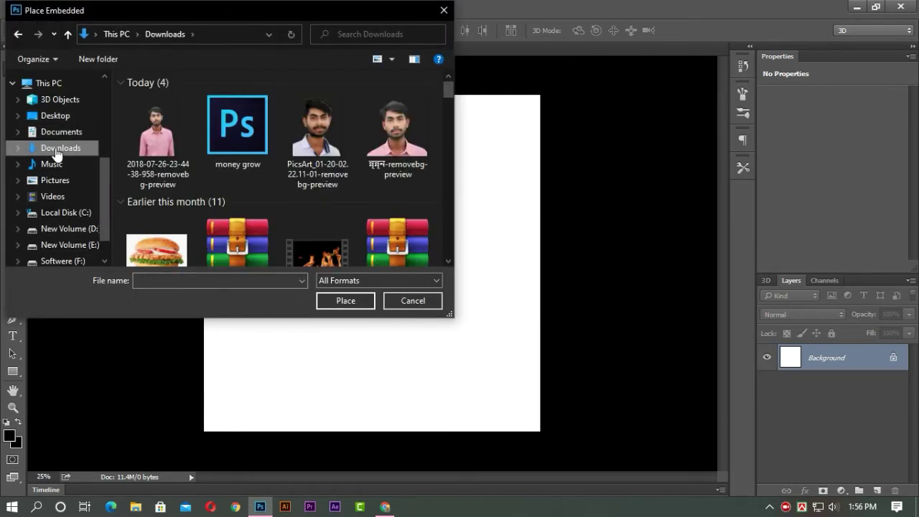
{"action": "left_click", "coordinate": [397, 134]}
{"action": "left_click", "coordinate": [350, 302]}
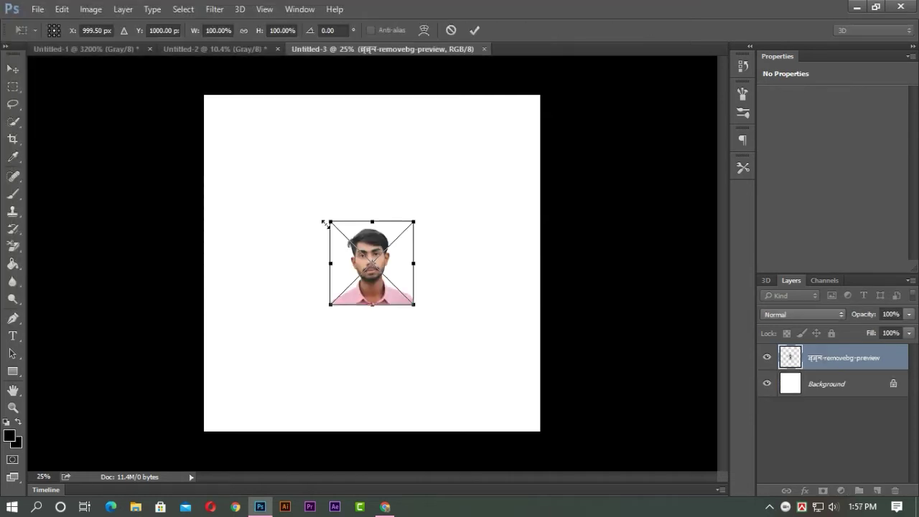
Step: Stretch the portrait to fill the whole canvas, about 400% in width and height, and place it
{"action": "left_click_drag", "start_coordinate": [371, 221], "coordinate": [340, 96]}
{"action": "left_click_drag", "start_coordinate": [331, 201], "coordinate": [205, 201]}
{"action": "left_click_drag", "start_coordinate": [414, 200], "coordinate": [549, 201]}
{"action": "left_click_drag", "start_coordinate": [370, 305], "coordinate": [376, 432]}
{"action": "left_click", "coordinate": [13, 74]}
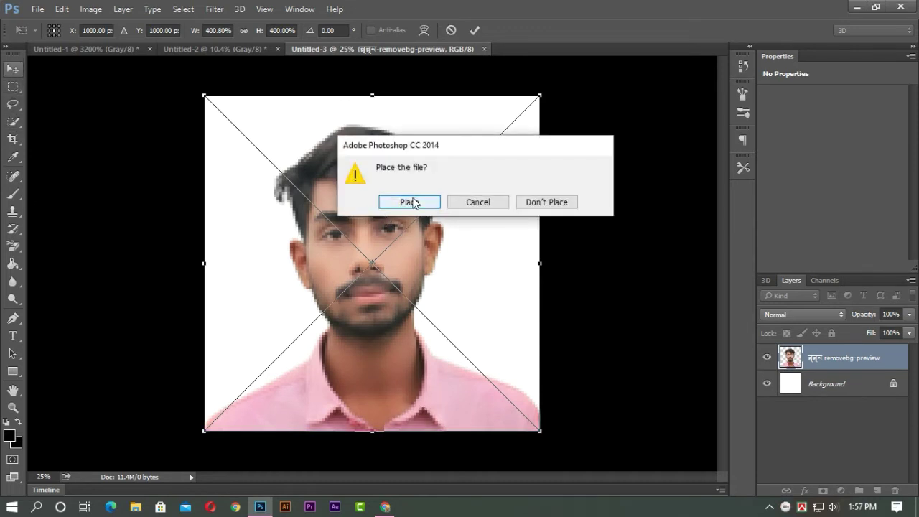
{"action": "left_click", "coordinate": [411, 201]}
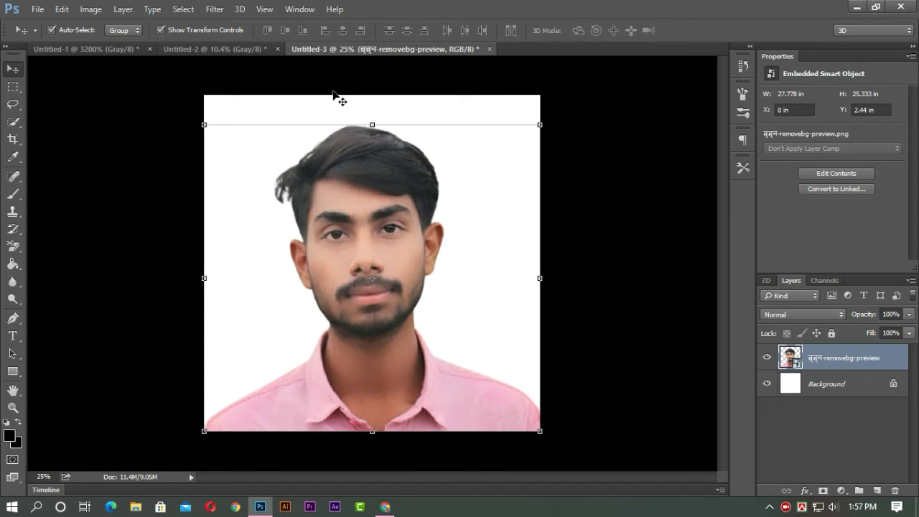
Step: Rename the portrait layer to "model"
{"action": "double_click", "coordinate": [840, 357]}
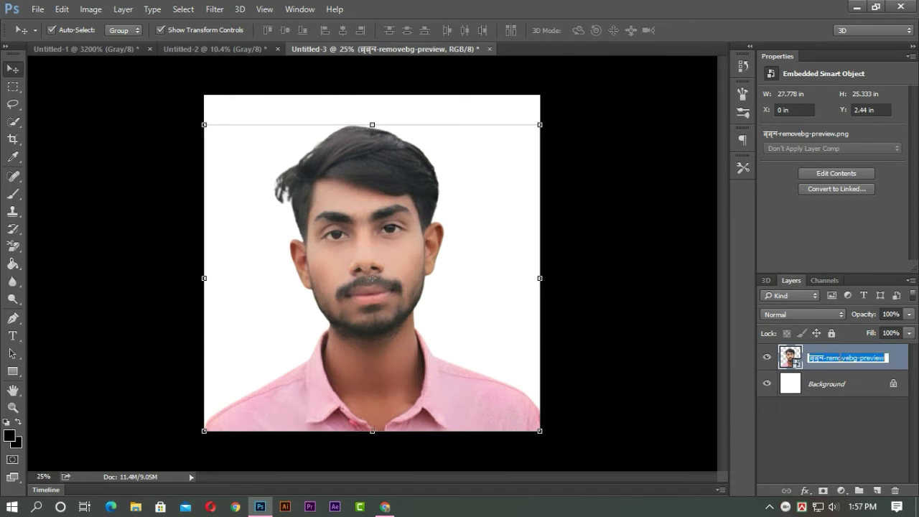
{"action": "type", "text": "model"}
{"action": "left_click", "coordinate": [687, 372]}
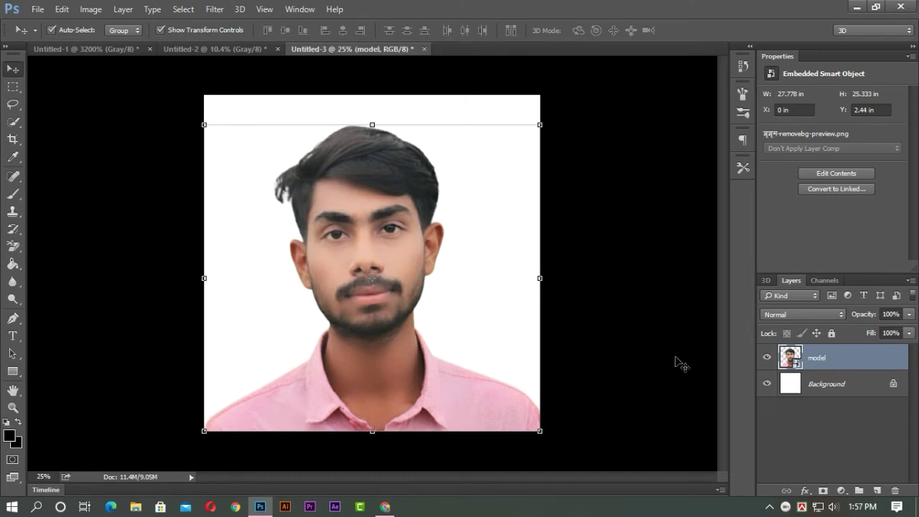
Step: Start a Camera Raw filter on the model layer and set both saturation and vibrance to -100
{"action": "left_click", "coordinate": [92, 9]}
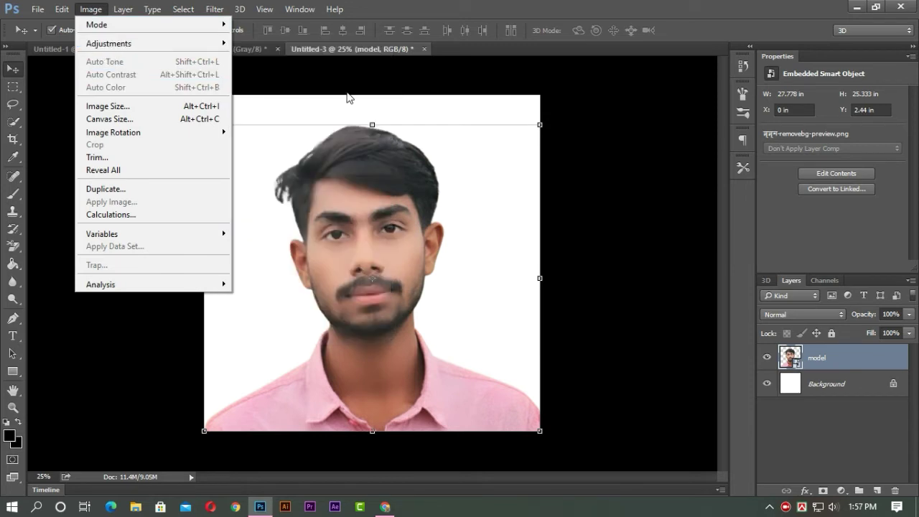
{"action": "left_click", "coordinate": [347, 97]}
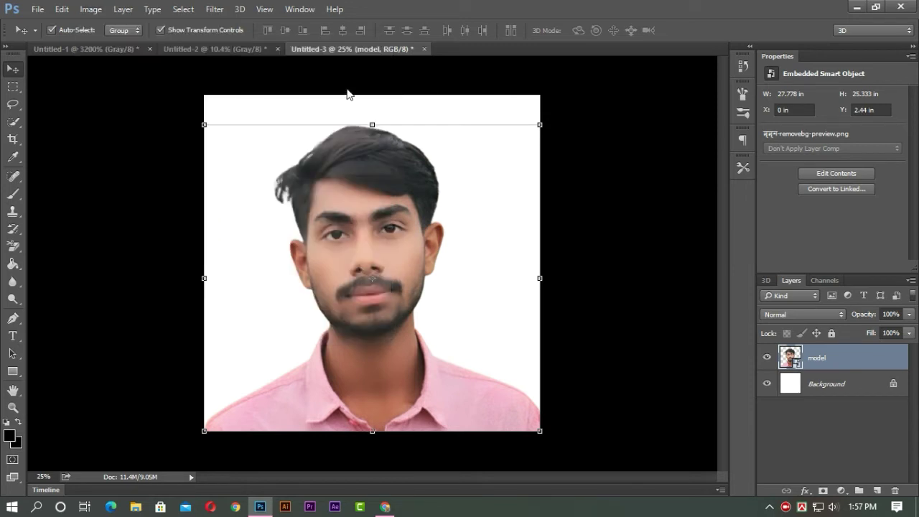
{"action": "left_click", "coordinate": [214, 10]}
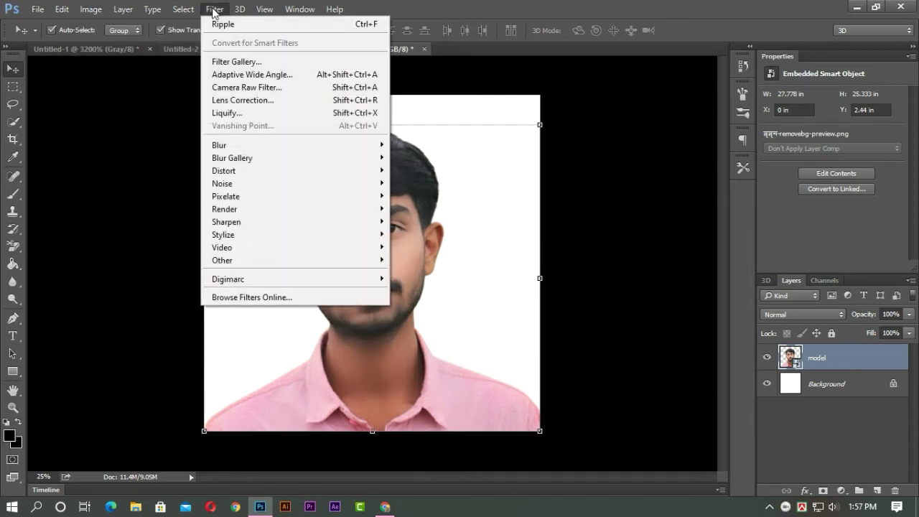
{"action": "left_click", "coordinate": [232, 89]}
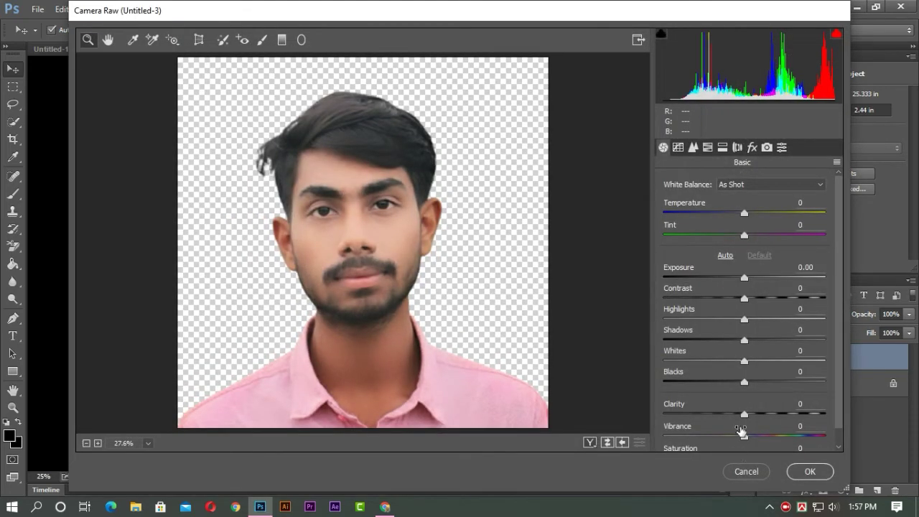
{"action": "scroll", "coordinate": [742, 431], "scroll_direction": "down", "scroll_amount": 1}
{"action": "left_click_drag", "start_coordinate": [746, 440], "coordinate": [654, 447]}
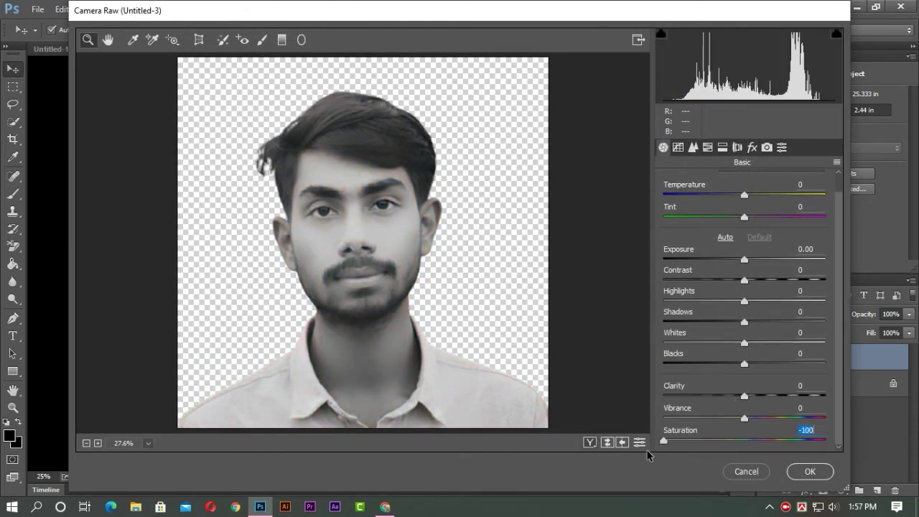
{"action": "left_click_drag", "start_coordinate": [744, 417], "coordinate": [661, 427]}
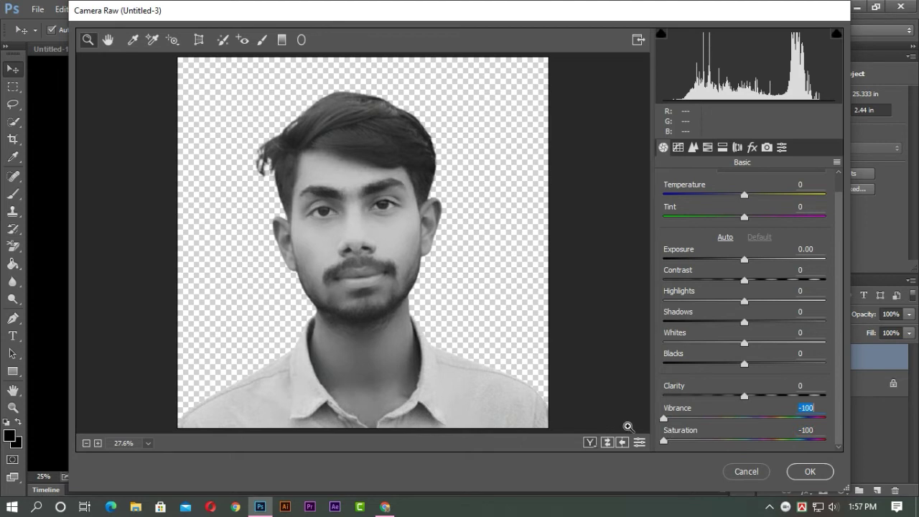
Step: Set clarity to -38, blacks to -36 and shadows to -68 in Camera Raw, and apply the filter
{"action": "left_click_drag", "start_coordinate": [745, 398], "coordinate": [713, 418]}
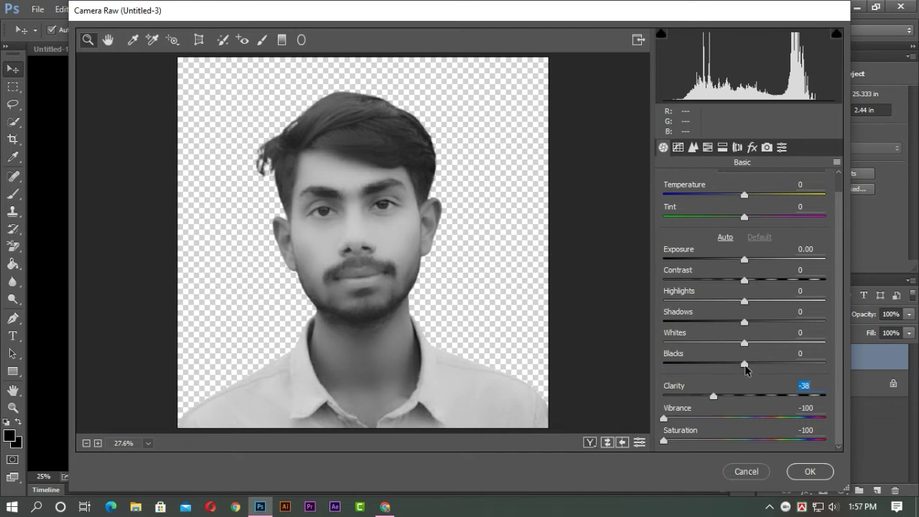
{"action": "left_click_drag", "start_coordinate": [745, 364], "coordinate": [716, 373]}
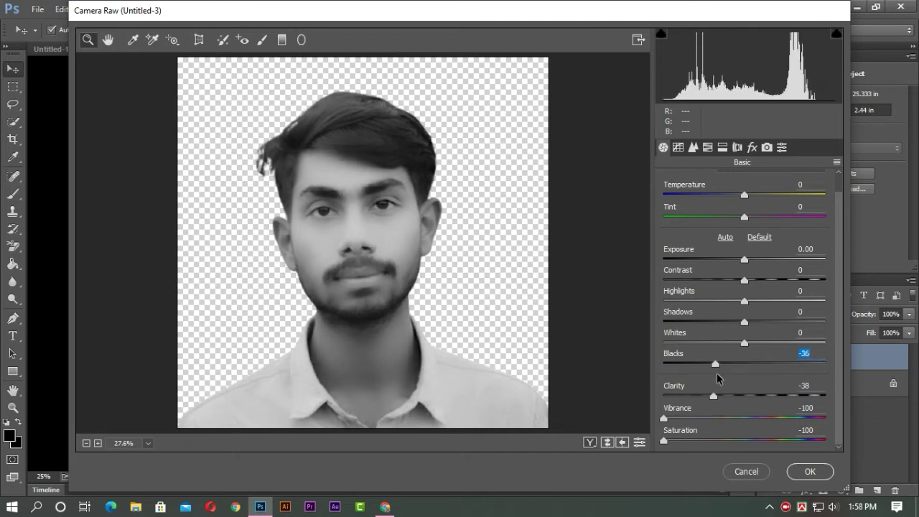
{"action": "left_click_drag", "start_coordinate": [744, 325], "coordinate": [689, 342]}
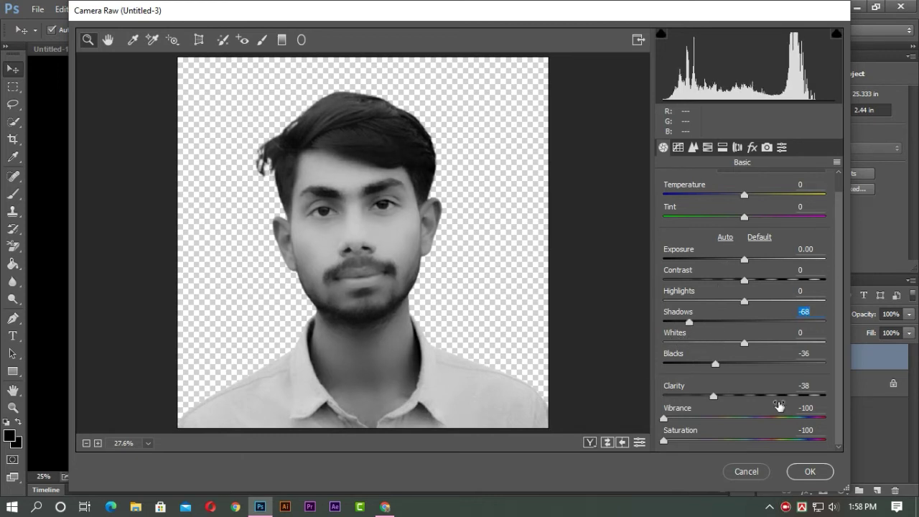
{"action": "left_click", "coordinate": [805, 477]}
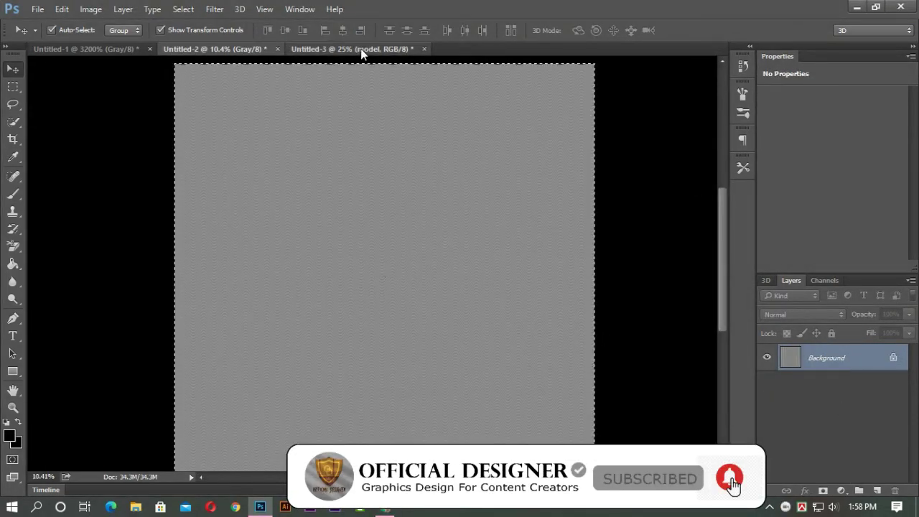
Step: Paste the woven texture from Untitled-2 into Untitled-3 as a new layer above the model layer
{"action": "left_click", "coordinate": [362, 50]}
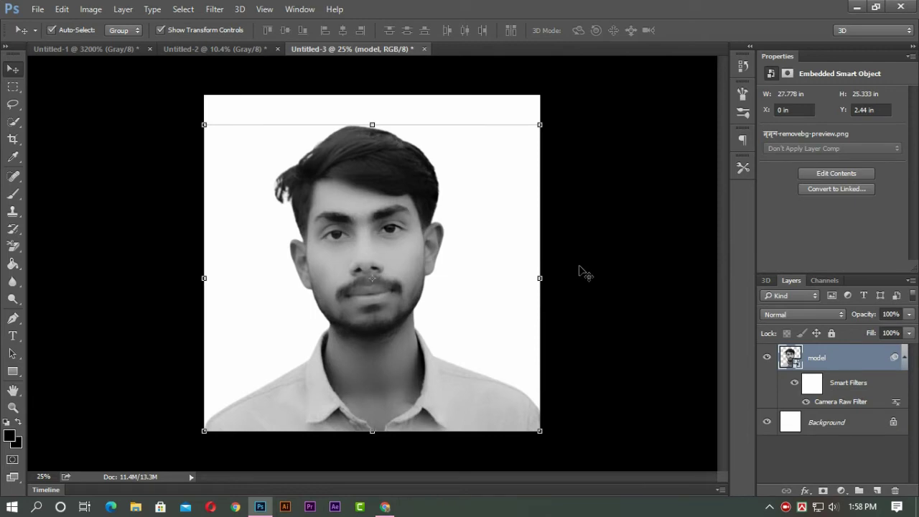
{"action": "left_click", "coordinate": [580, 266]}
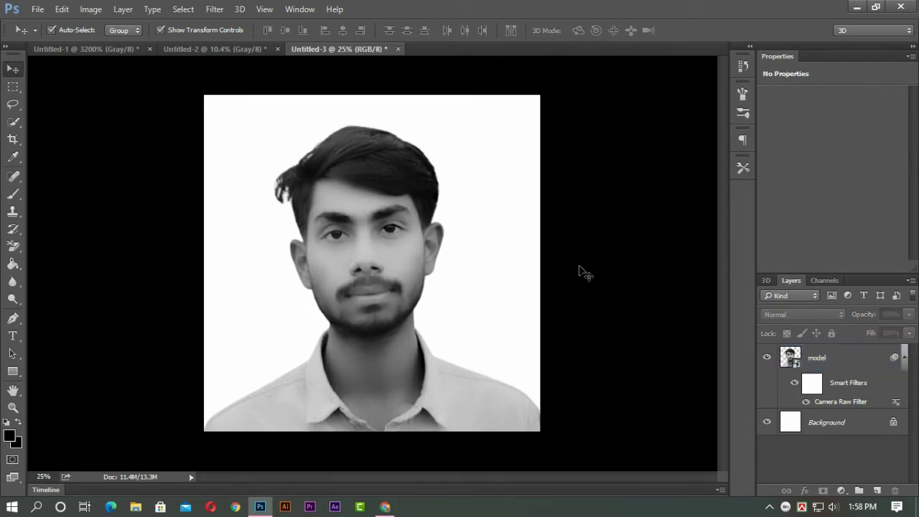
{"action": "key", "text": "ctrl+v"}
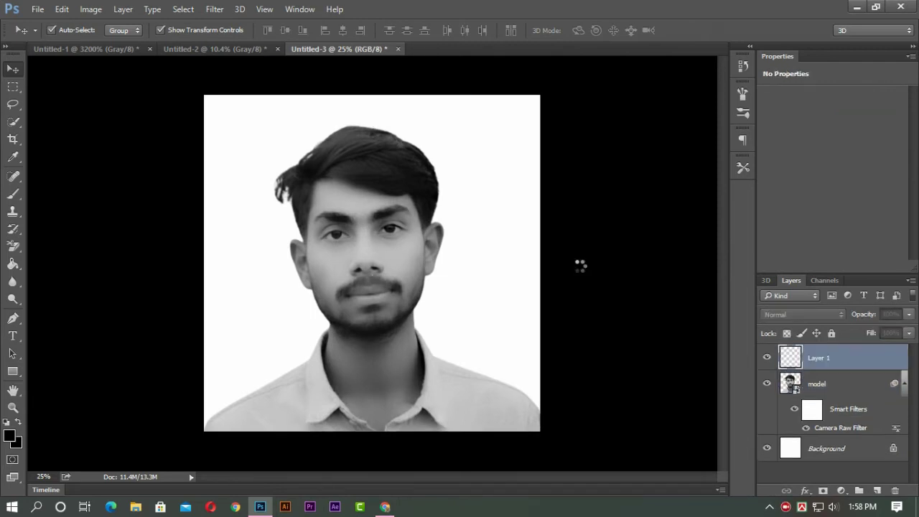
{"action": "scroll", "coordinate": [361, 239], "scroll_direction": "up", "scroll_amount": 5}
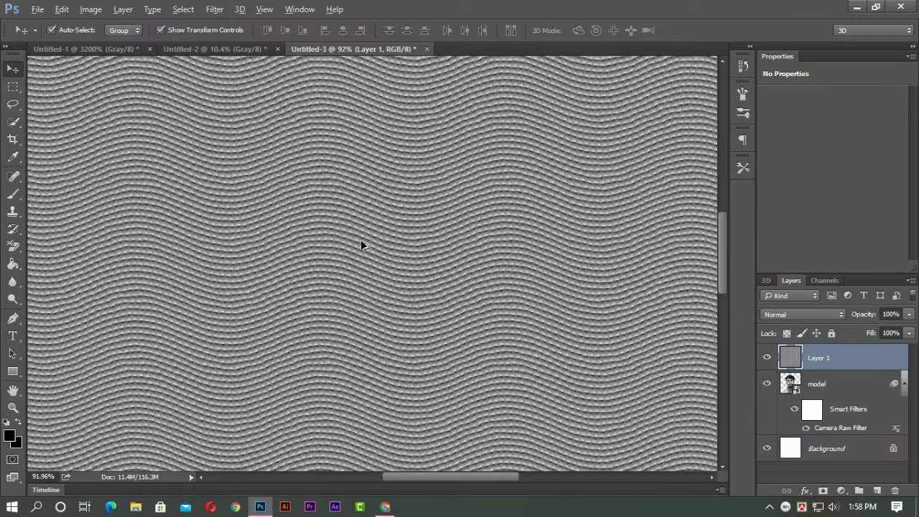
Step: Set the blend mode of the woven texture layer to Hard Mix over the portrait
{"action": "scroll", "coordinate": [360, 241], "scroll_direction": "down", "scroll_amount": 5}
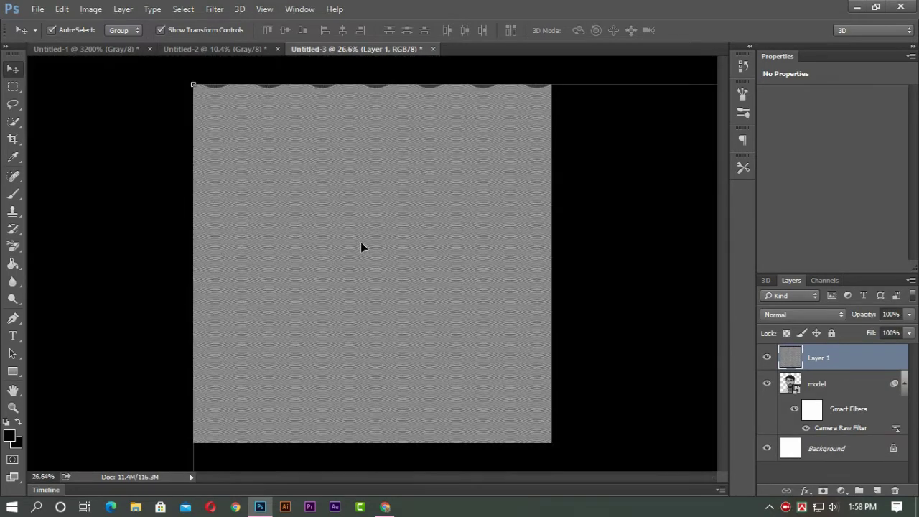
{"action": "left_click", "coordinate": [785, 296]}
{"action": "left_click", "coordinate": [696, 321]}
{"action": "left_click", "coordinate": [793, 316]}
{"action": "left_click", "coordinate": [771, 236]}
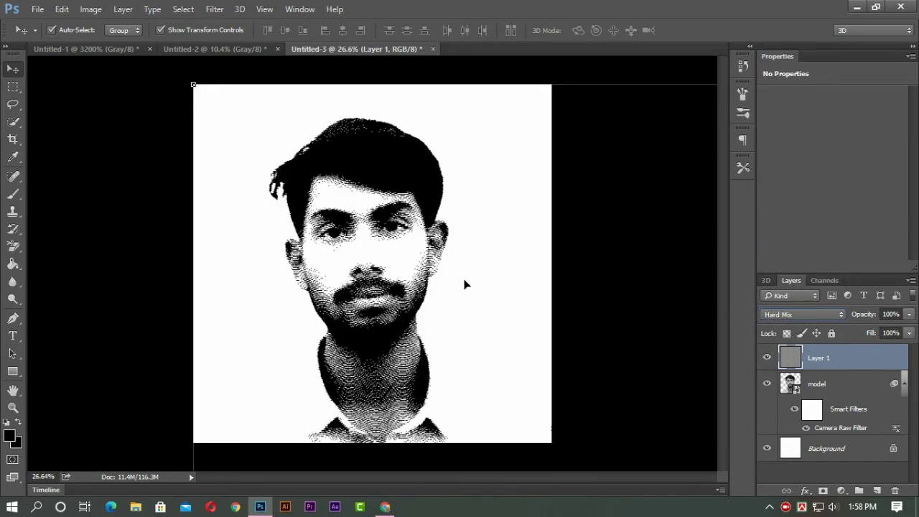
{"action": "left_click", "coordinate": [51, 215]}
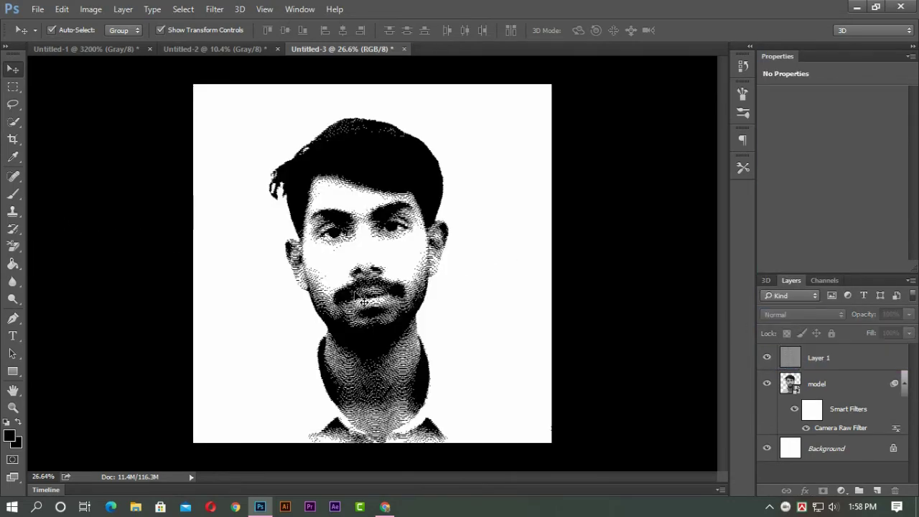
Step: Examine the engraved line effect on the face up close and across the whole portrait
{"action": "scroll", "coordinate": [360, 298], "scroll_direction": "up", "scroll_amount": 2}
{"action": "scroll", "coordinate": [359, 296], "scroll_direction": "up", "scroll_amount": 1}
{"action": "scroll", "coordinate": [421, 296], "scroll_direction": "down", "scroll_amount": 4}
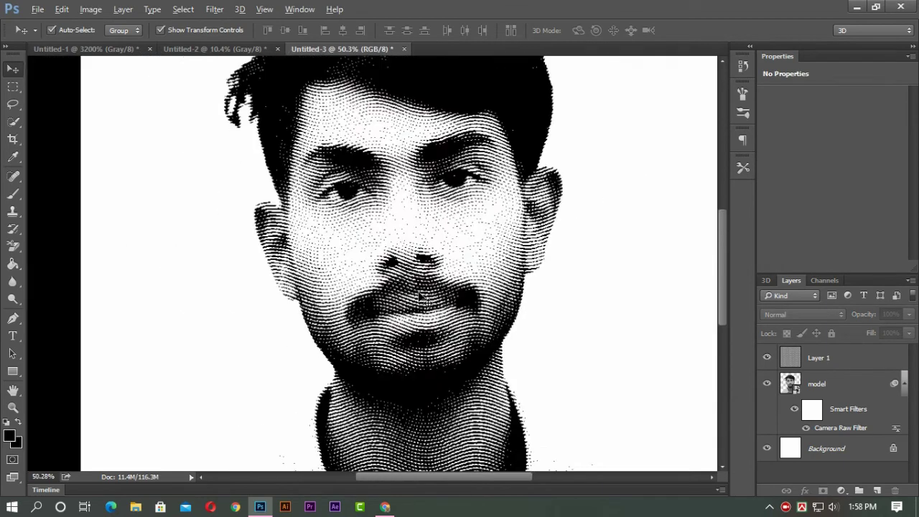
{"action": "scroll", "coordinate": [421, 297], "scroll_direction": "down", "scroll_amount": 1}
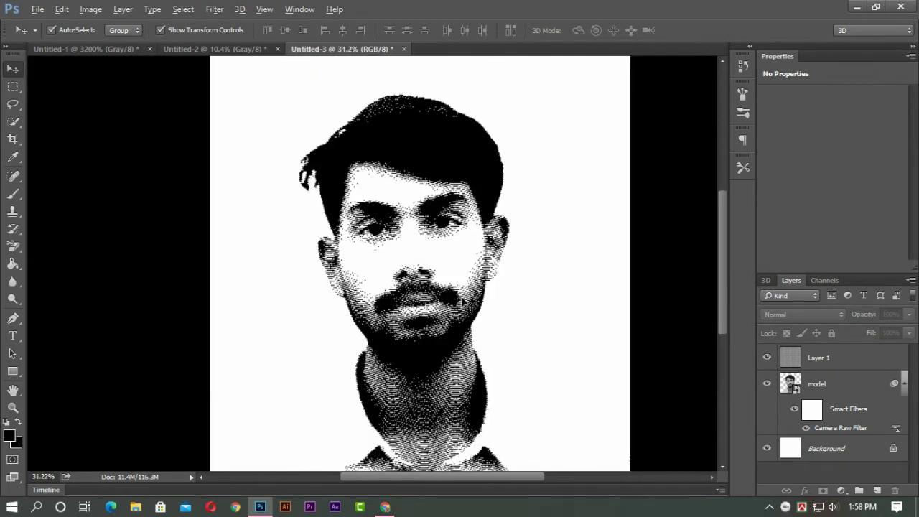
{"action": "scroll", "coordinate": [462, 303], "scroll_direction": "down", "scroll_amount": 1}
{"action": "scroll", "coordinate": [461, 303], "scroll_direction": "up", "scroll_amount": 1}
{"action": "scroll", "coordinate": [461, 302], "scroll_direction": "down", "scroll_amount": 2}
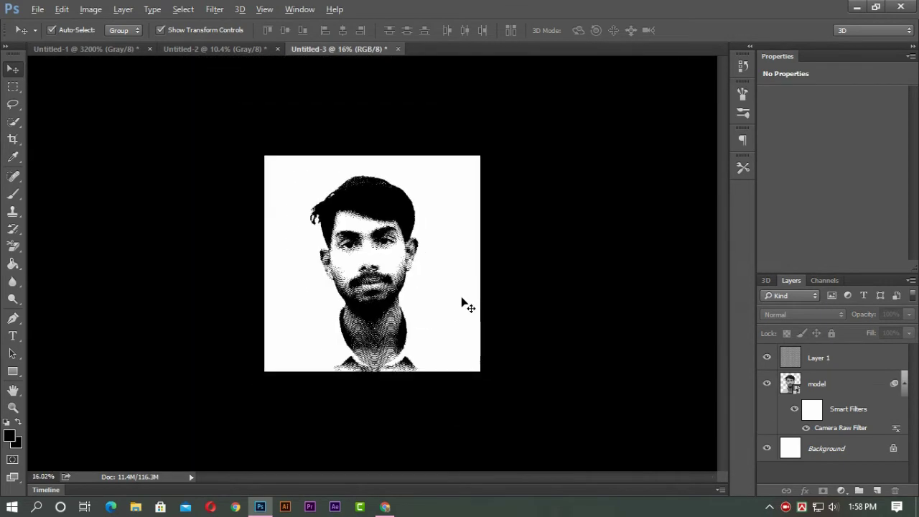
Step: Rotate the woven texture layer by about 22° and scale it to about 111%, covering the whole canvas, and apply the transformation
{"action": "left_click", "coordinate": [815, 364]}
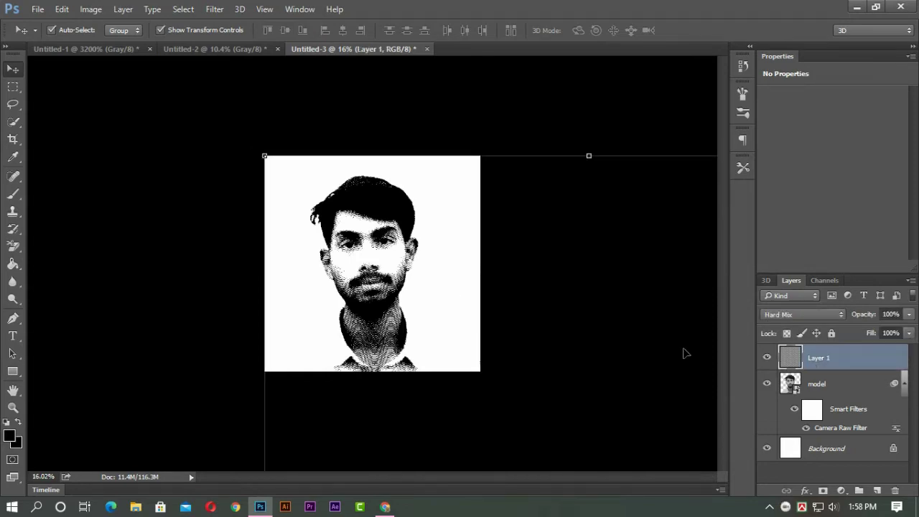
{"action": "scroll", "coordinate": [592, 276], "scroll_direction": "down", "scroll_amount": 3}
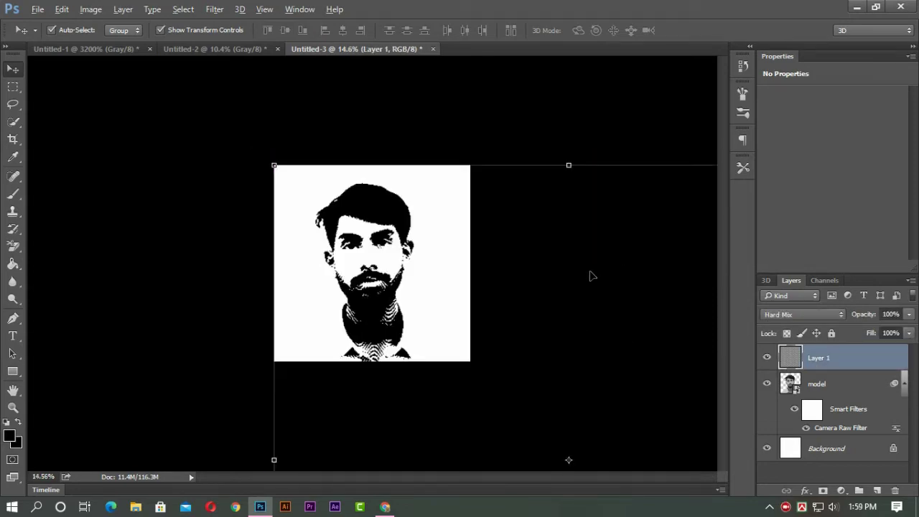
{"action": "key", "text": "ctrl+t"}
{"action": "left_click_drag", "start_coordinate": [494, 389], "coordinate": [445, 215]}
{"action": "left_click_drag", "start_coordinate": [610, 94], "coordinate": [668, 159]}
{"action": "left_click", "coordinate": [13, 68]}
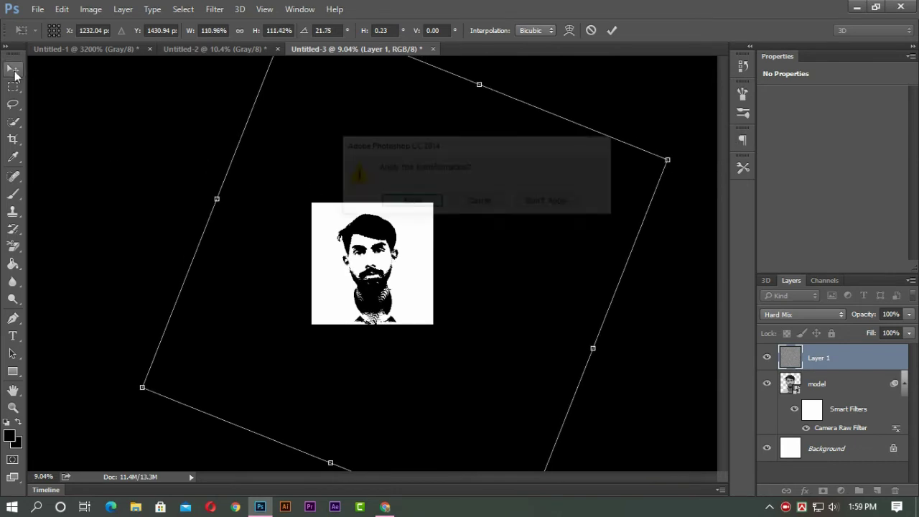
{"action": "left_click", "coordinate": [410, 201]}
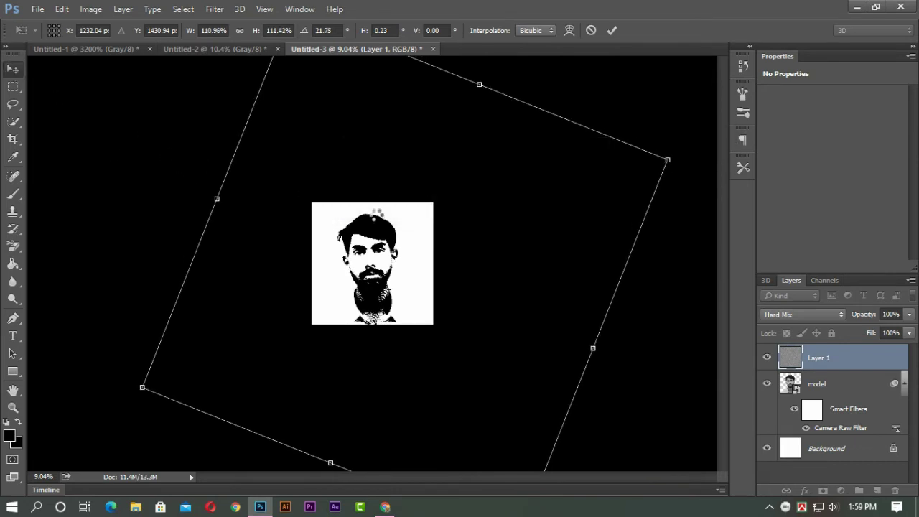
{"action": "scroll", "coordinate": [389, 269], "scroll_direction": "up", "scroll_amount": 5}
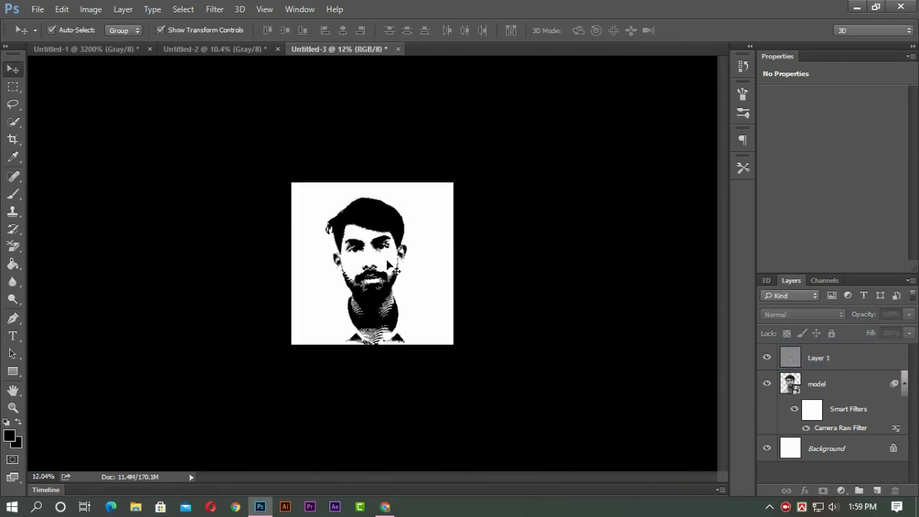
{"action": "scroll", "coordinate": [391, 268], "scroll_direction": "down", "scroll_amount": 3}
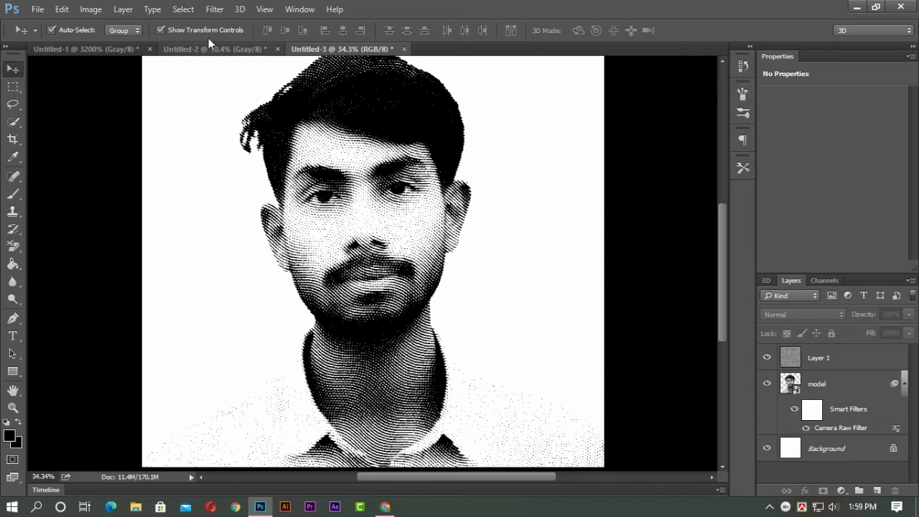
{"action": "left_click", "coordinate": [183, 8]}
{"action": "left_click", "coordinate": [129, 125]}
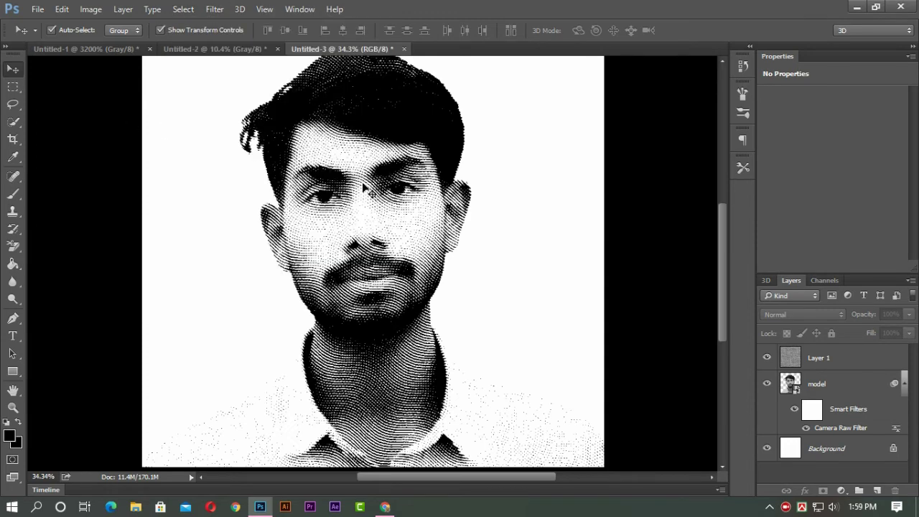
{"action": "left_click", "coordinate": [815, 359]}
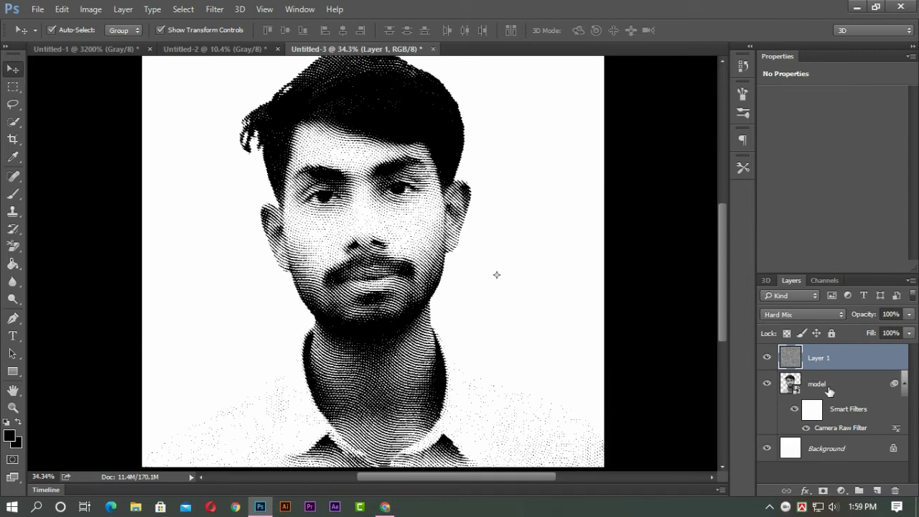
{"action": "left_click", "coordinate": [829, 390]}
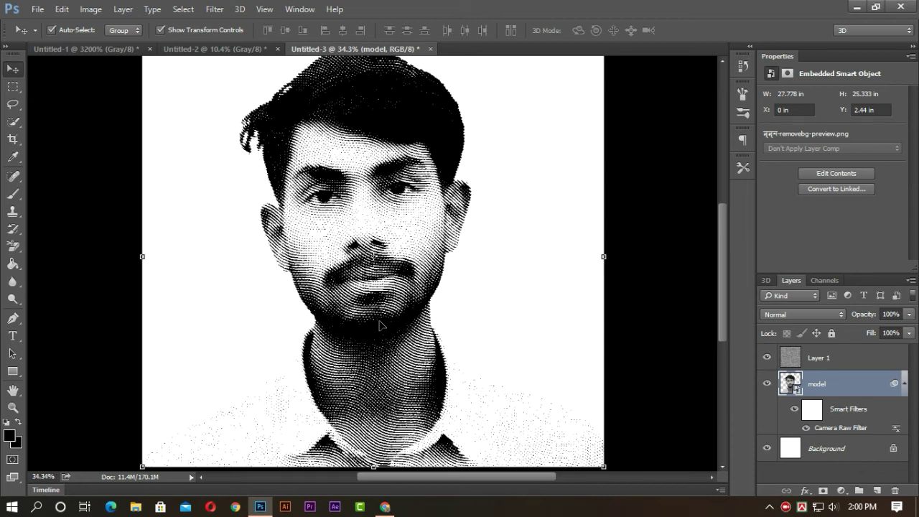
{"action": "scroll", "coordinate": [373, 307], "scroll_direction": "down", "scroll_amount": 1}
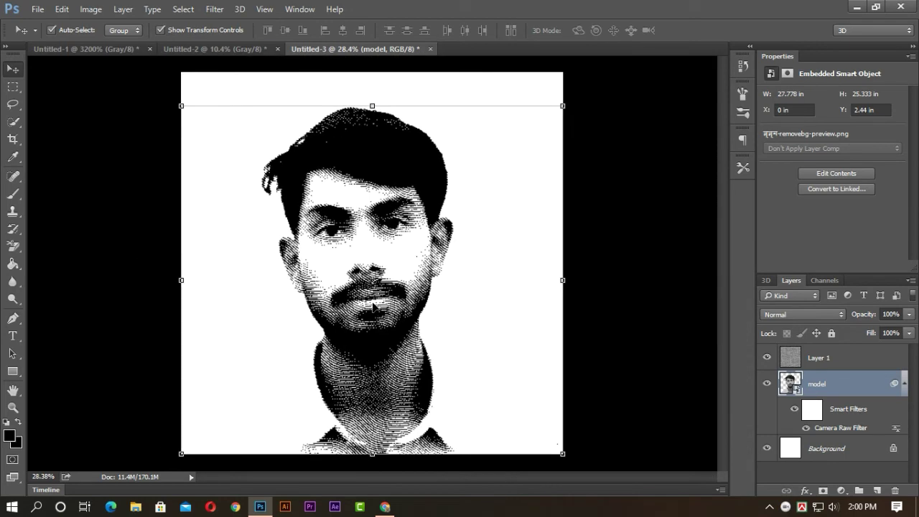
{"action": "left_click", "coordinate": [143, 90]}
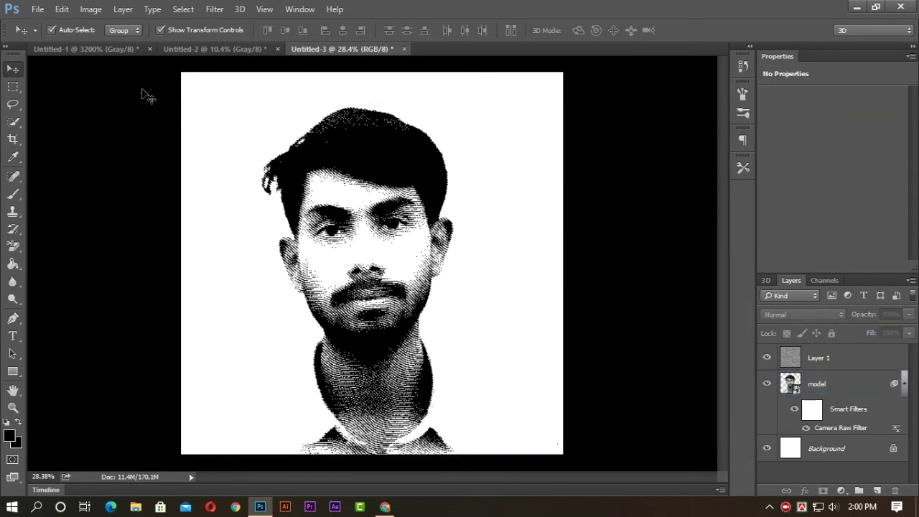
{"action": "left_click", "coordinate": [37, 10]}
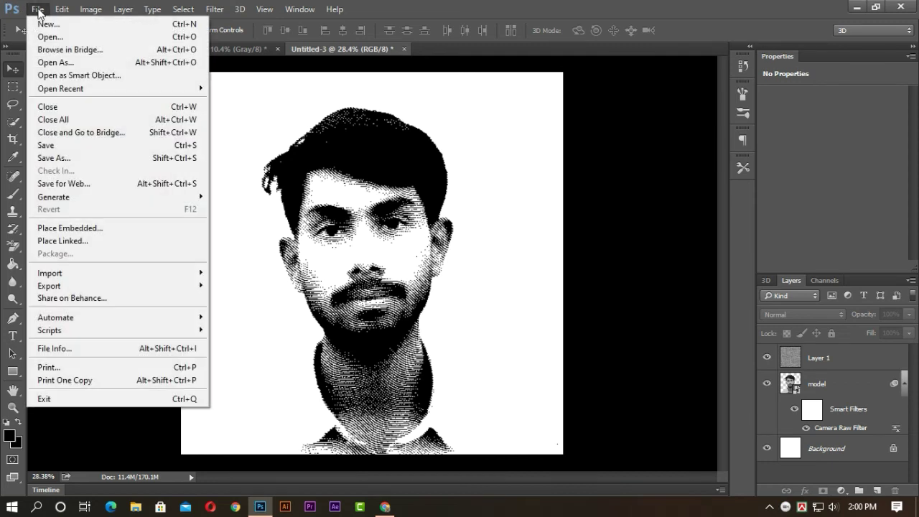
{"action": "left_click", "coordinate": [675, 294]}
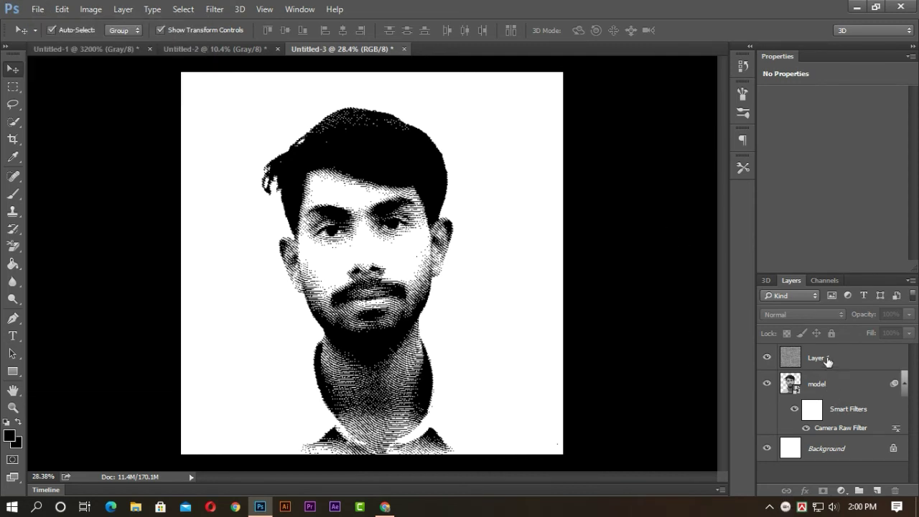
Step: Merge the texture and model layers with the white background into a single layer
{"action": "left_click", "coordinate": [827, 360]}
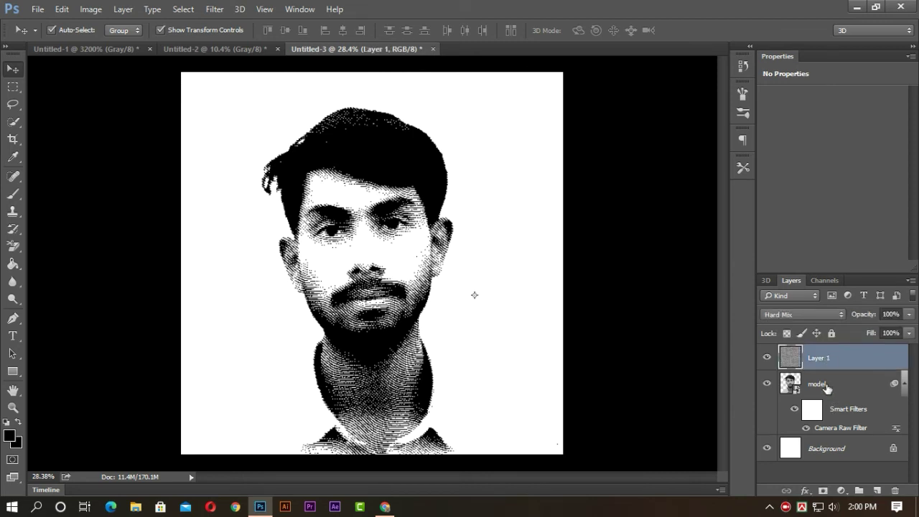
{"action": "left_click", "coordinate": [827, 387], "text": "shift"}
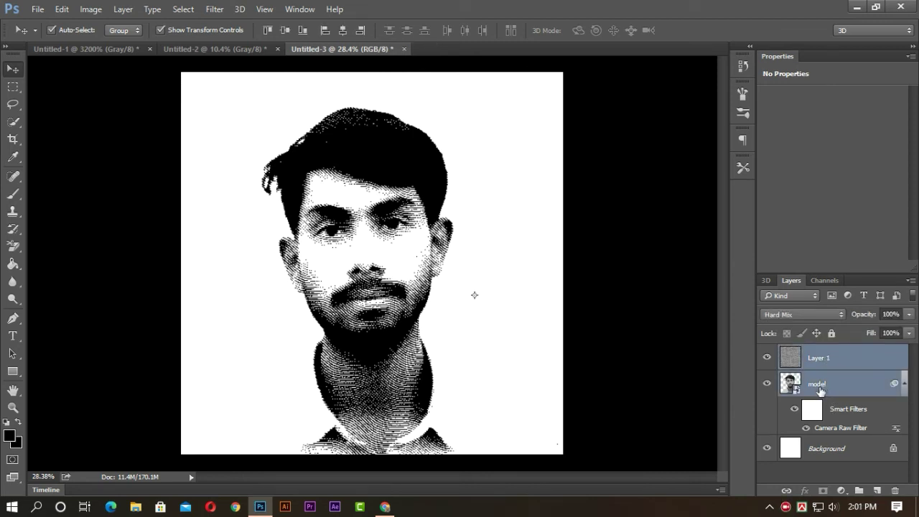
{"action": "key", "text": "ctrl+shift+e"}
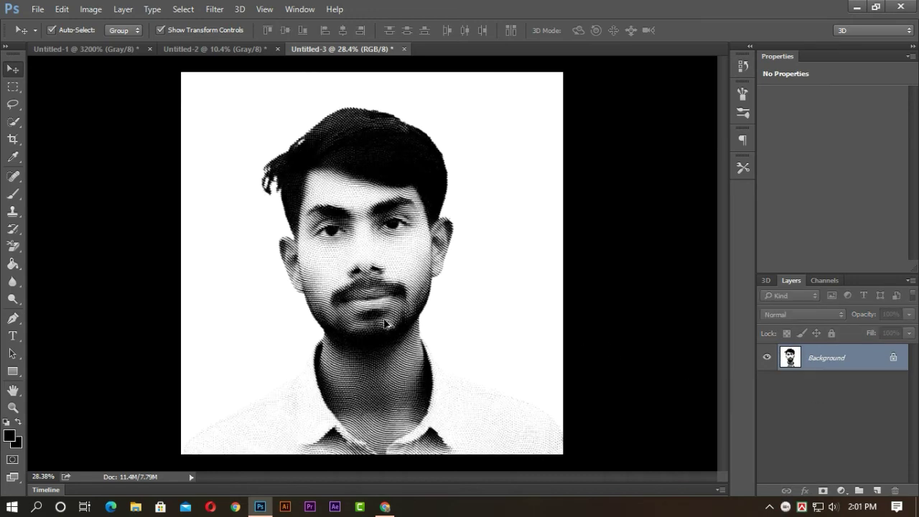
{"action": "scroll", "coordinate": [385, 324], "scroll_direction": "up", "scroll_amount": 3}
{"action": "scroll", "coordinate": [387, 323], "scroll_direction": "down", "scroll_amount": 3}
{"action": "scroll", "coordinate": [390, 323], "scroll_direction": "up", "scroll_amount": 1}
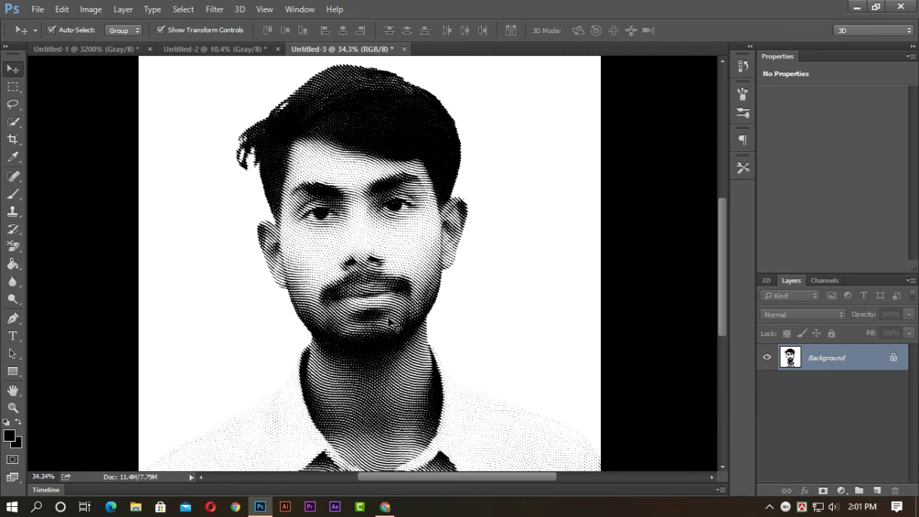
Step: Add a Levels adjustment layer above the merged portrait with RGB output levels of 20 and 229
{"action": "left_click", "coordinate": [842, 491]}
{"action": "left_click", "coordinate": [847, 302]}
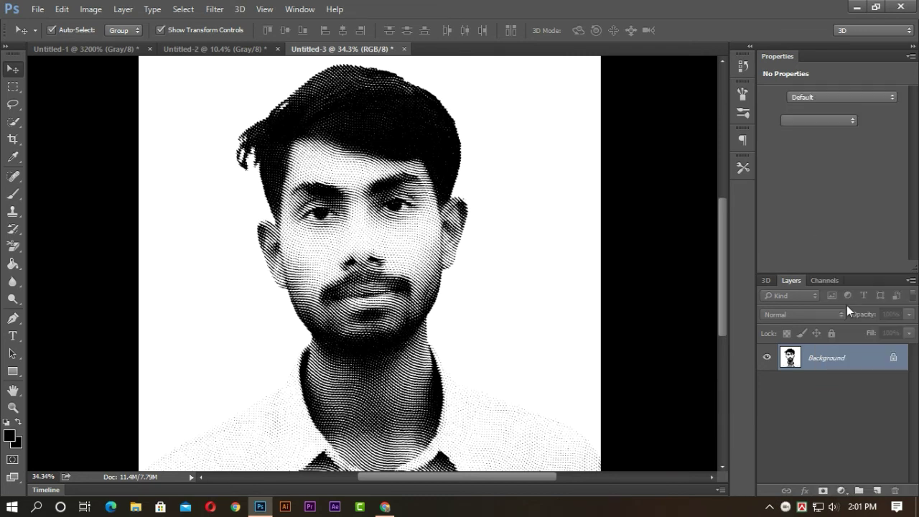
{"action": "left_click_drag", "start_coordinate": [902, 233], "coordinate": [888, 233]}
{"action": "mouse_move", "coordinate": [781, 234]}
{"action": "left_mouse_down"}
{"action": "mouse_move", "coordinate": [807, 230]}
{"action": "mouse_move", "coordinate": [796, 231]}
{"action": "left_mouse_up"}
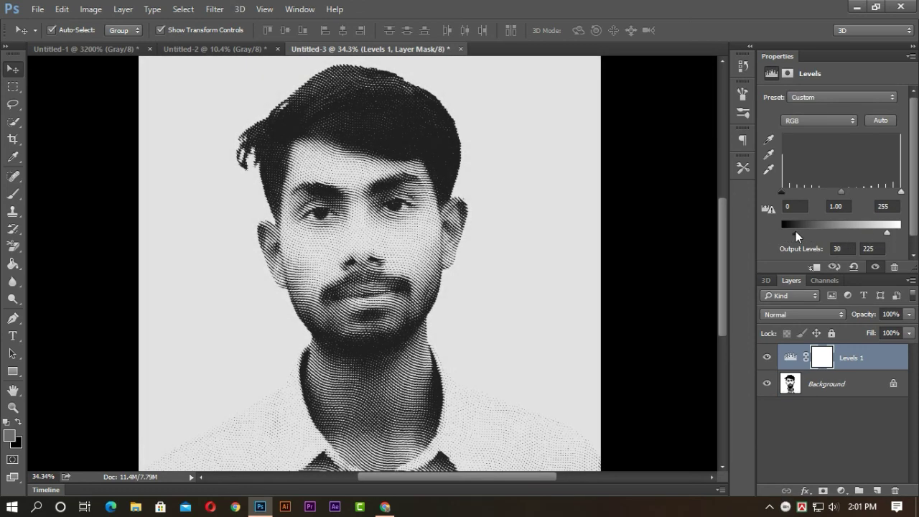
{"action": "left_click", "coordinate": [819, 122]}
{"action": "left_click", "coordinate": [804, 133]}
{"action": "mouse_move", "coordinate": [795, 233]}
{"action": "left_mouse_down"}
{"action": "mouse_move", "coordinate": [814, 235]}
{"action": "mouse_move", "coordinate": [791, 236]}
{"action": "left_mouse_up"}
{"action": "mouse_move", "coordinate": [887, 233]}
{"action": "left_mouse_down"}
{"action": "mouse_move", "coordinate": [876, 237]}
{"action": "mouse_move", "coordinate": [908, 237]}
{"action": "mouse_move", "coordinate": [889, 238]}
{"action": "left_mouse_up"}
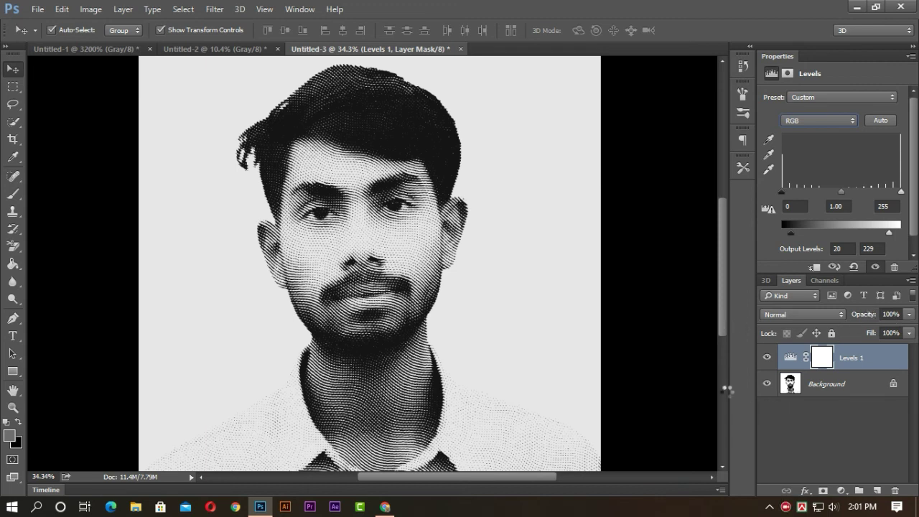
{"action": "left_click", "coordinate": [691, 377]}
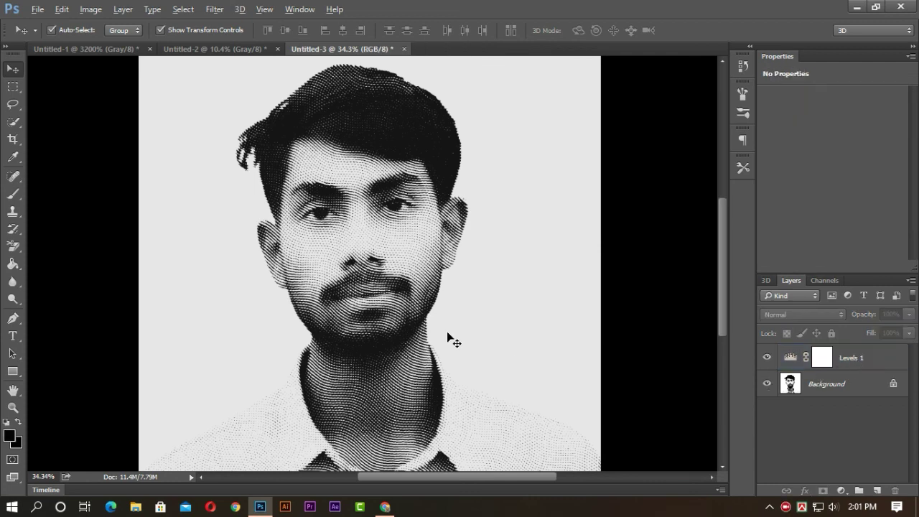
Step: Select the Levels adjustment layer together with the Background layer
{"action": "scroll", "coordinate": [448, 332], "scroll_direction": "down", "scroll_amount": 2}
{"action": "scroll", "coordinate": [447, 332], "scroll_direction": "up", "scroll_amount": 3}
{"action": "scroll", "coordinate": [448, 332], "scroll_direction": "down", "scroll_amount": 1}
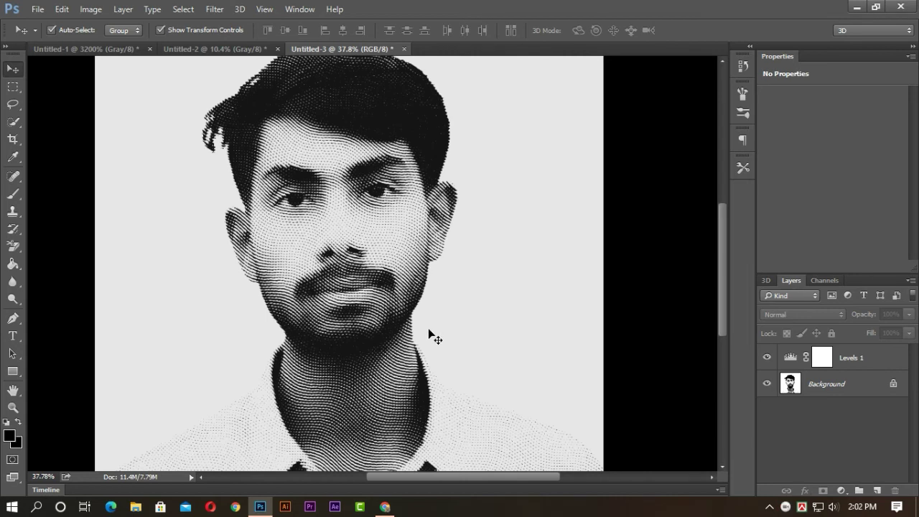
{"action": "scroll", "coordinate": [432, 333], "scroll_direction": "down", "scroll_amount": 1}
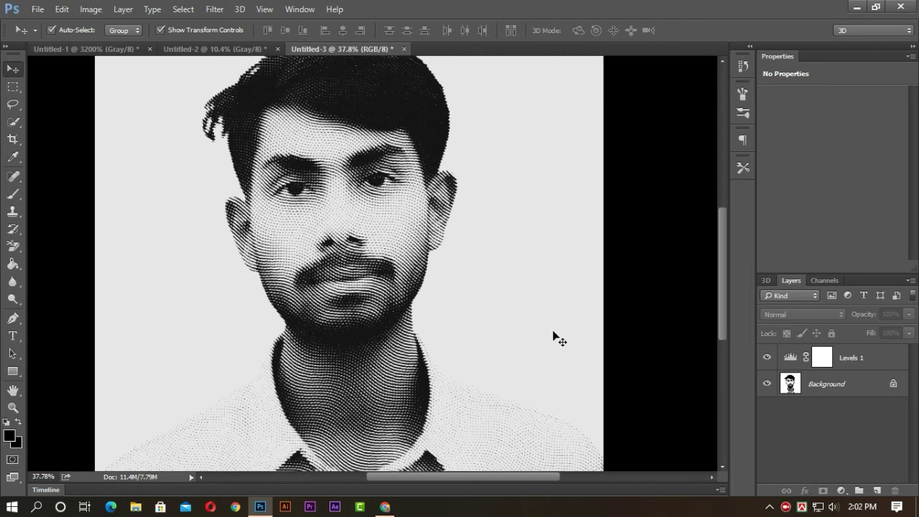
{"action": "left_click", "coordinate": [859, 362]}
{"action": "left_click", "coordinate": [838, 386], "text": "shift"}
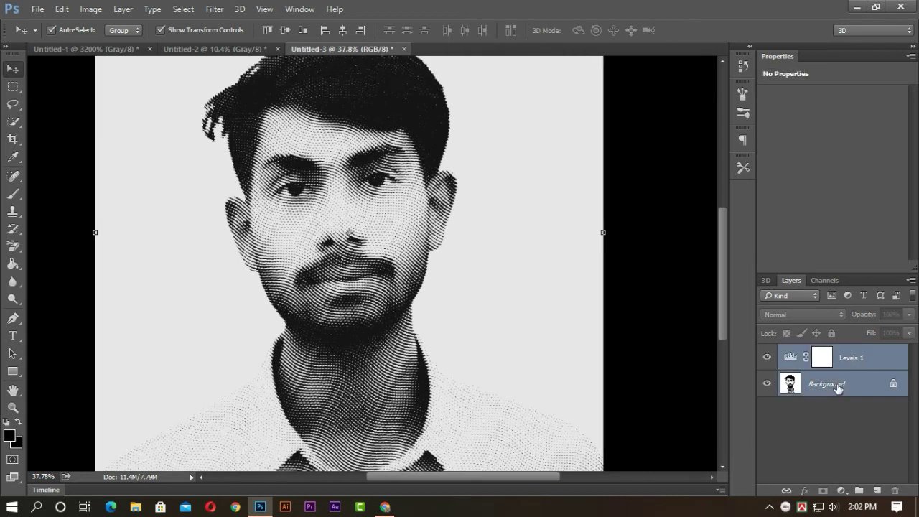